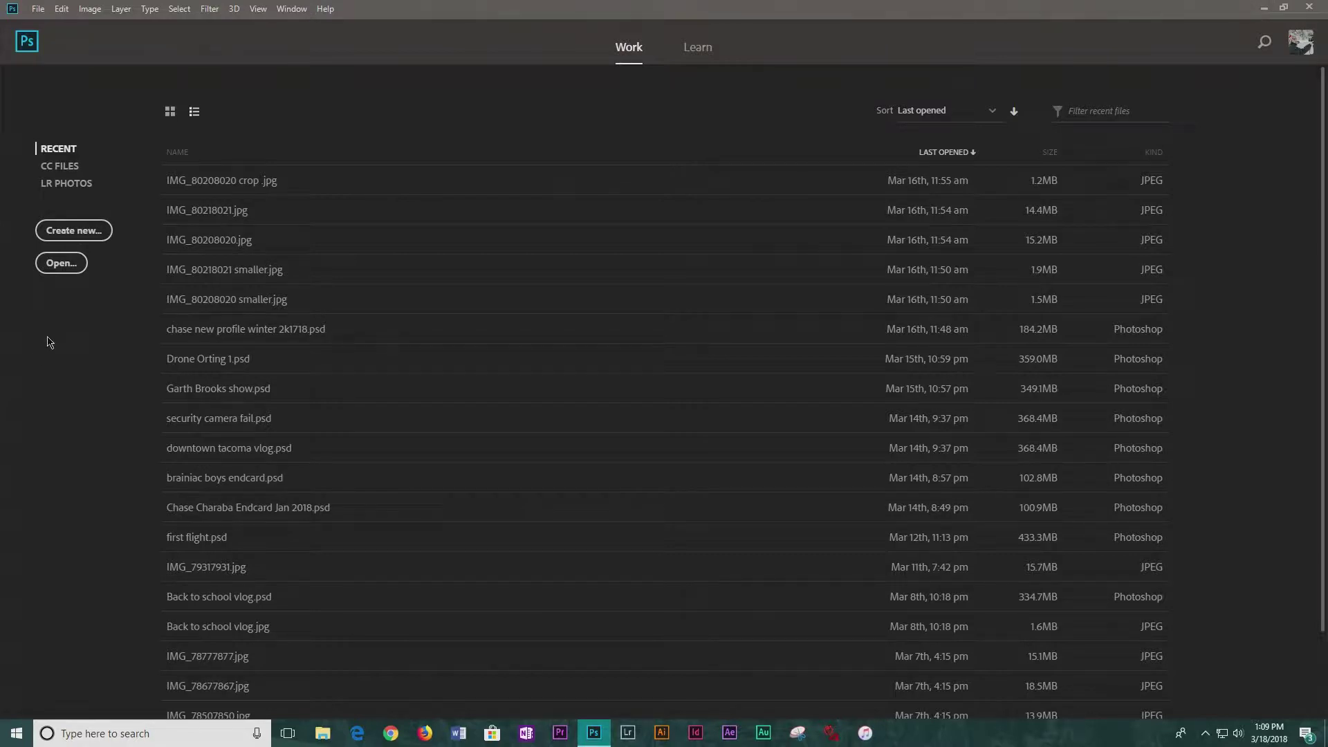
Choose Create new... on the Photoshop start screen to bring up the New Document dialog.
click(82, 231)
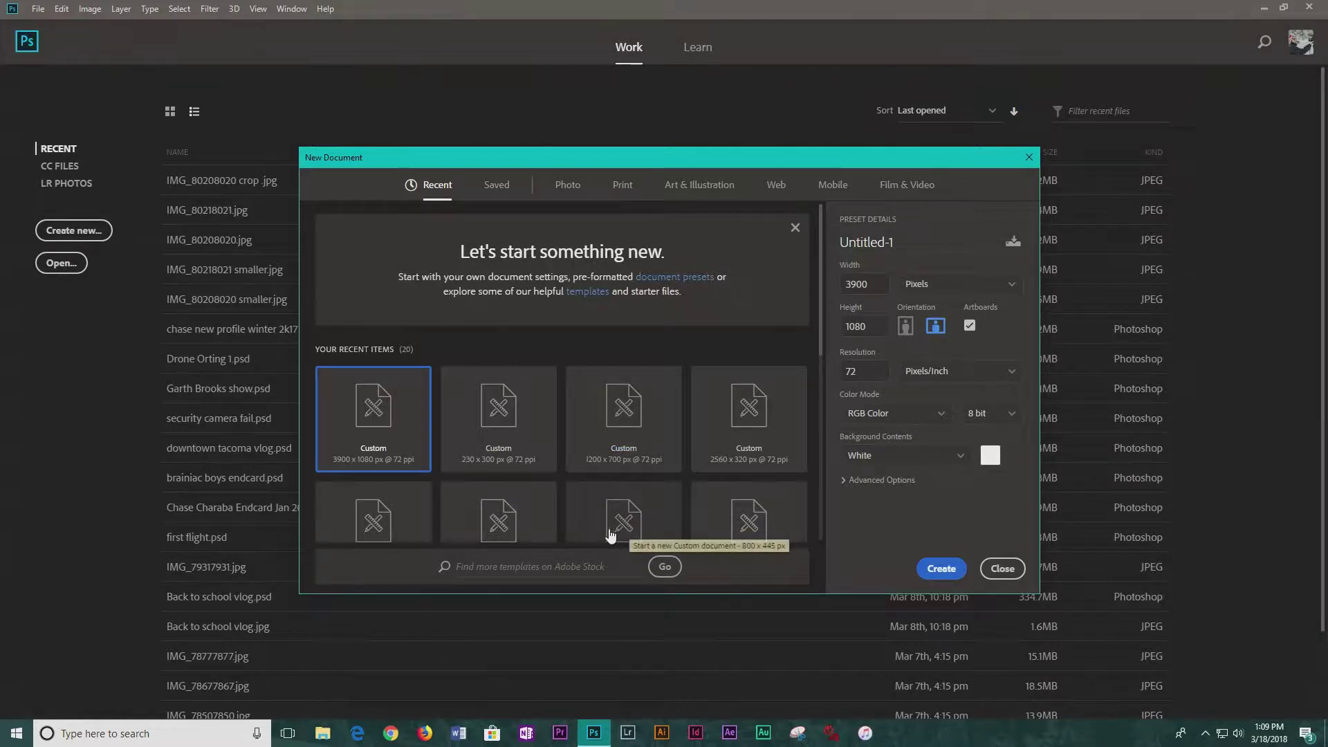
Create a new document from the 940 × 400 px recent preset.
scroll(564, 488, down, 1)
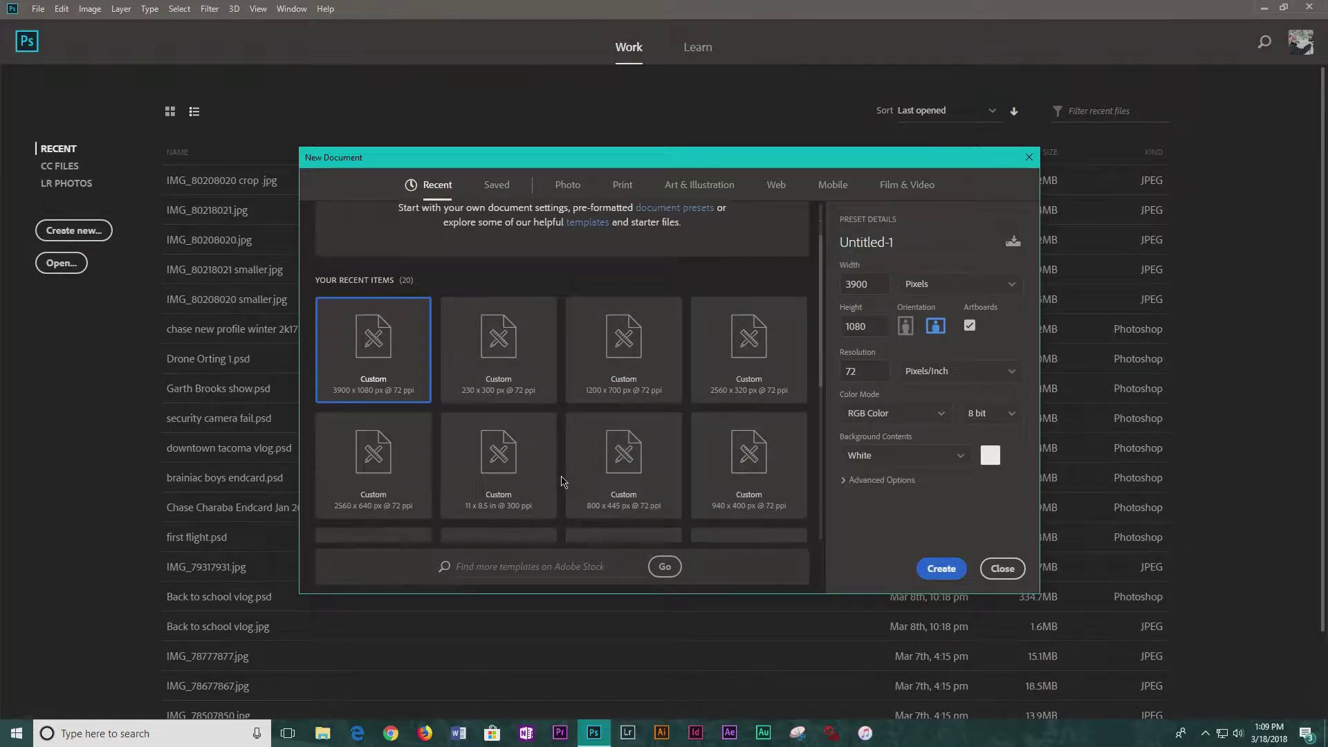
scroll(565, 504, down, 1)
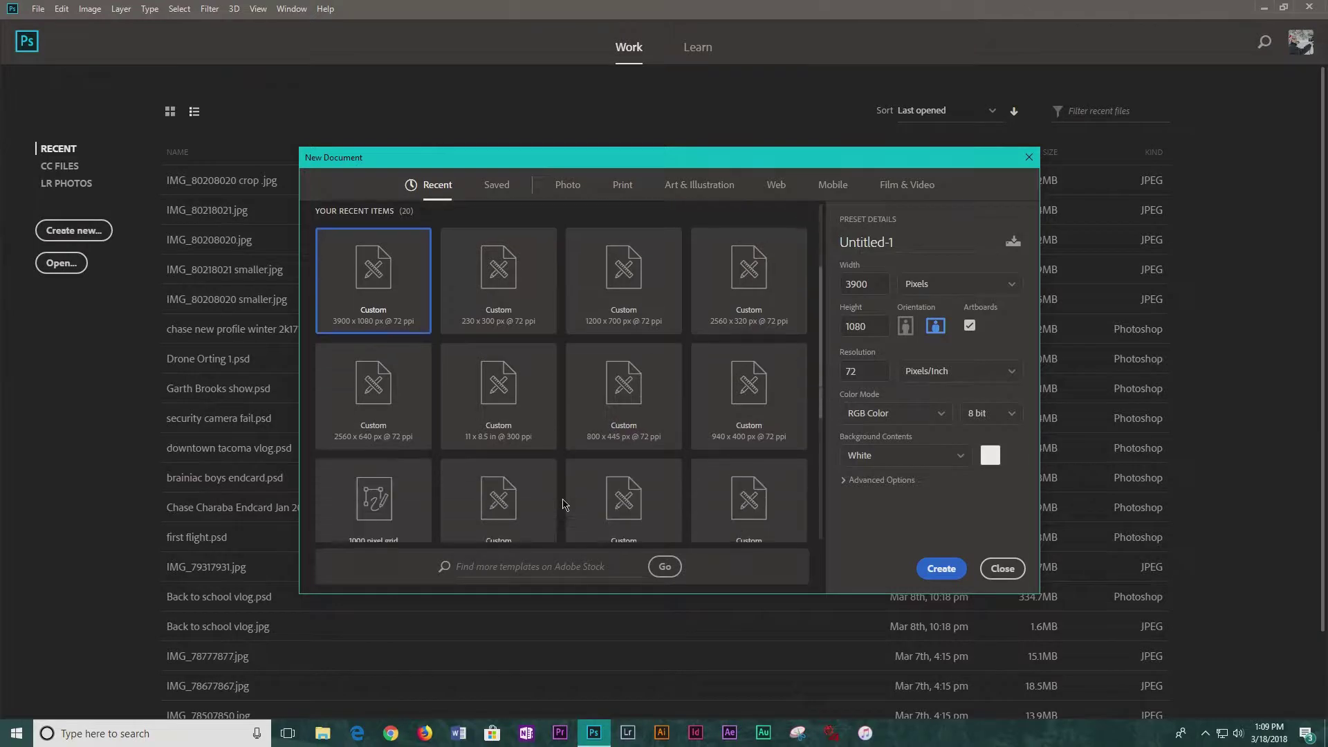
scroll(640, 477, up, 1)
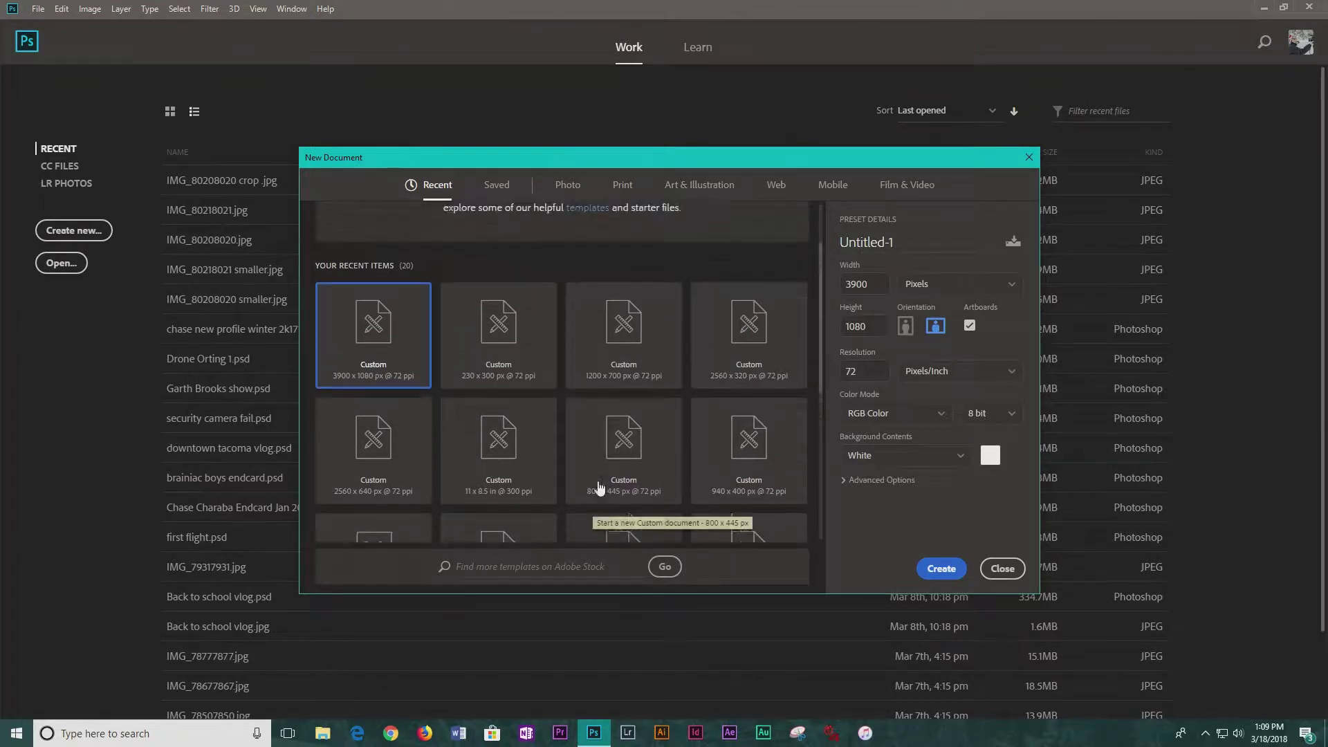
click(764, 465)
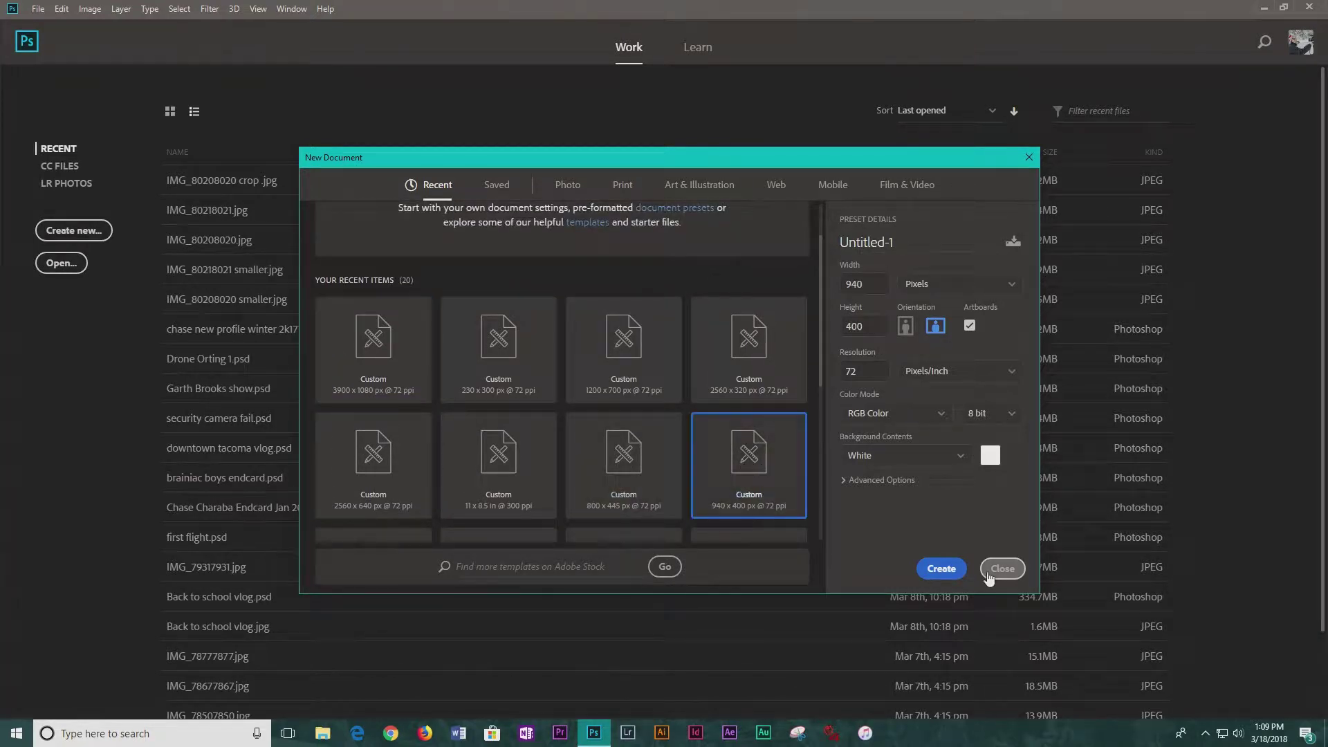
click(942, 568)
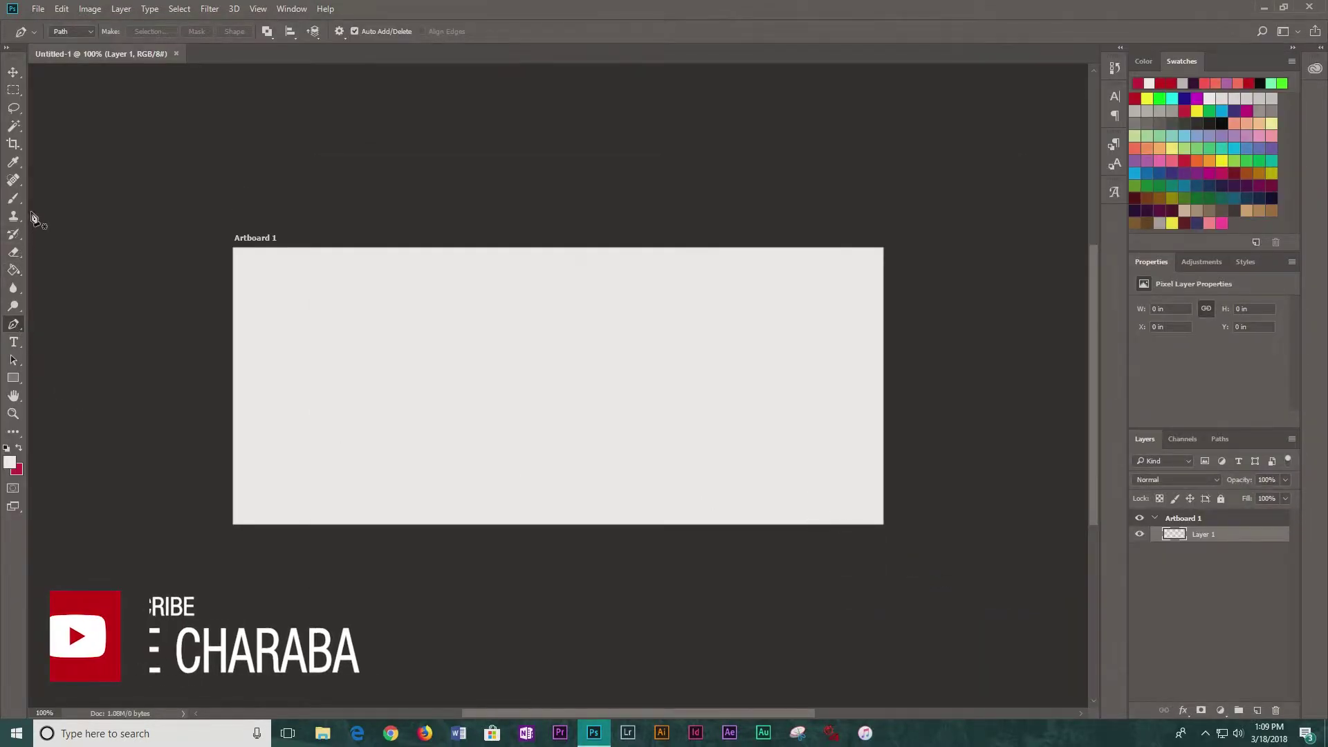
Fill the artboard with a dark gray swatch using the Paint Bucket.
click(14, 269)
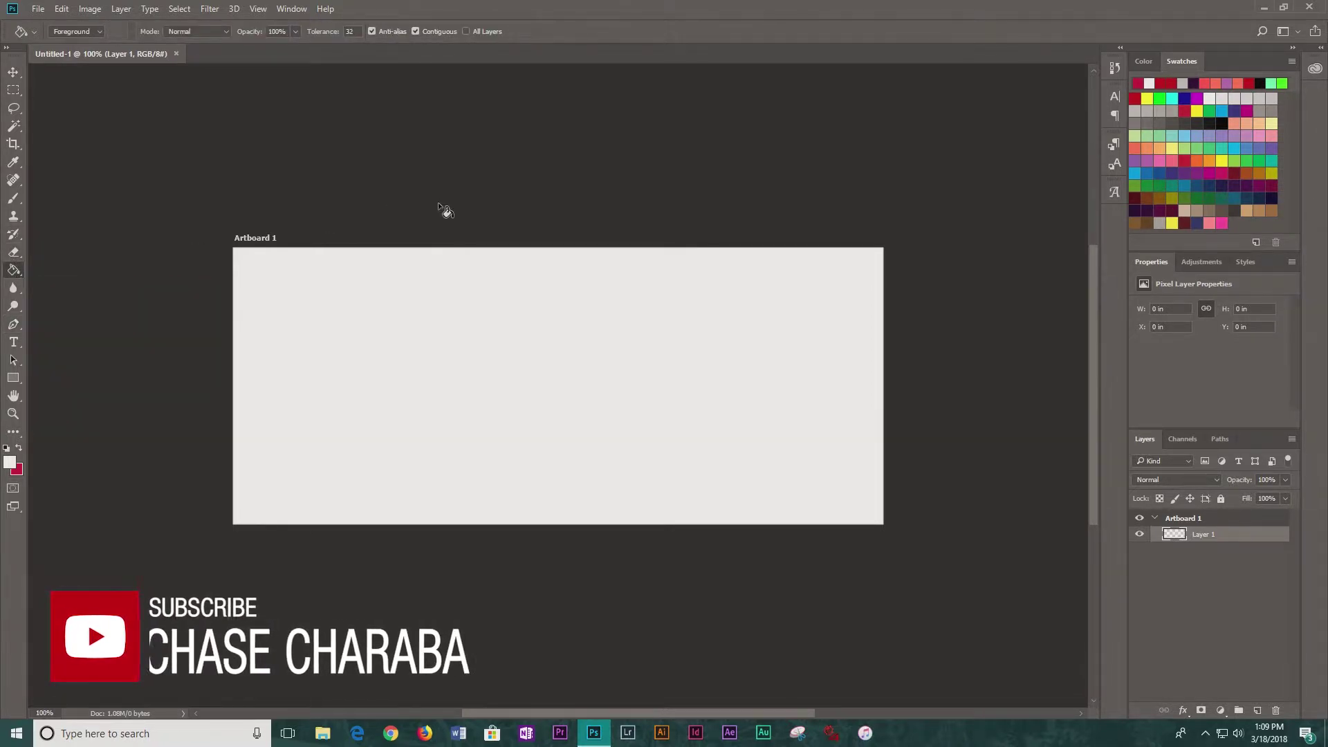
click(1211, 125)
click(765, 305)
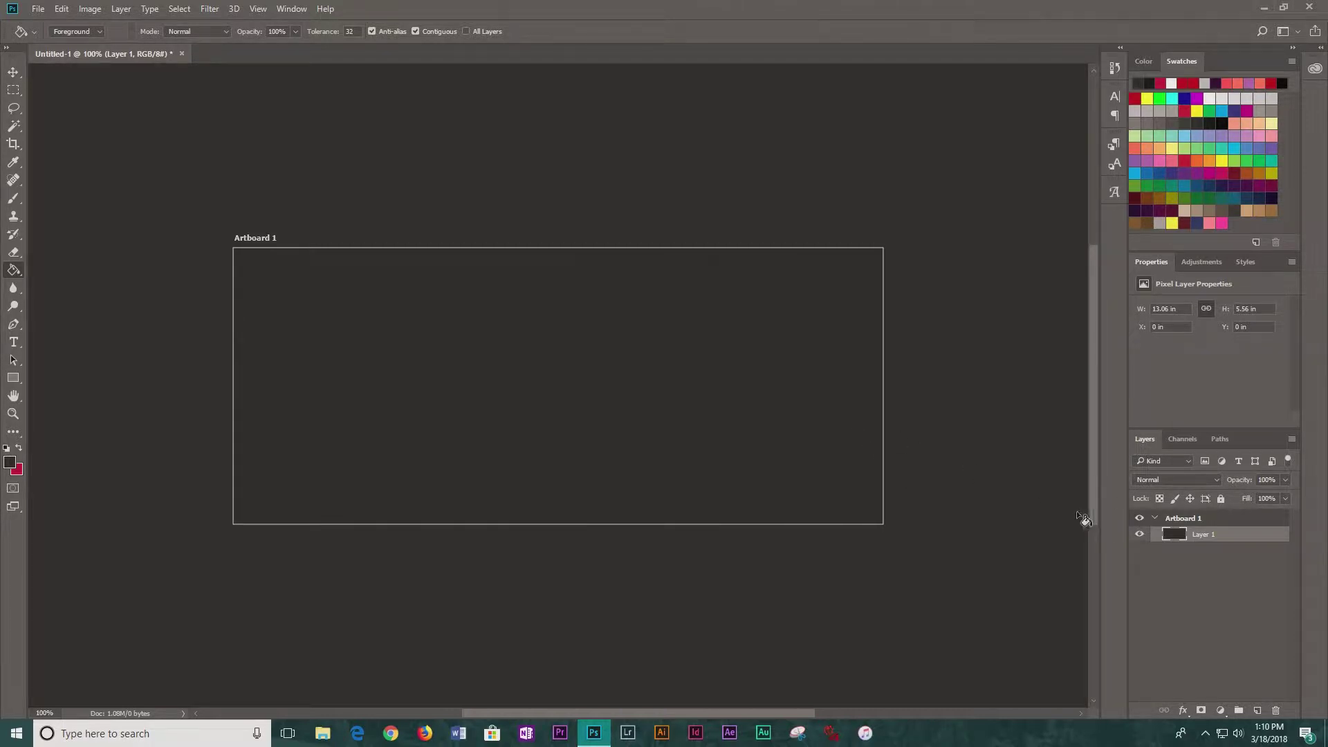
click(1291, 440)
Add Layer 2, then start a Pen Tool path in Path mode with its first anchor on the artboard.
click(1156, 274)
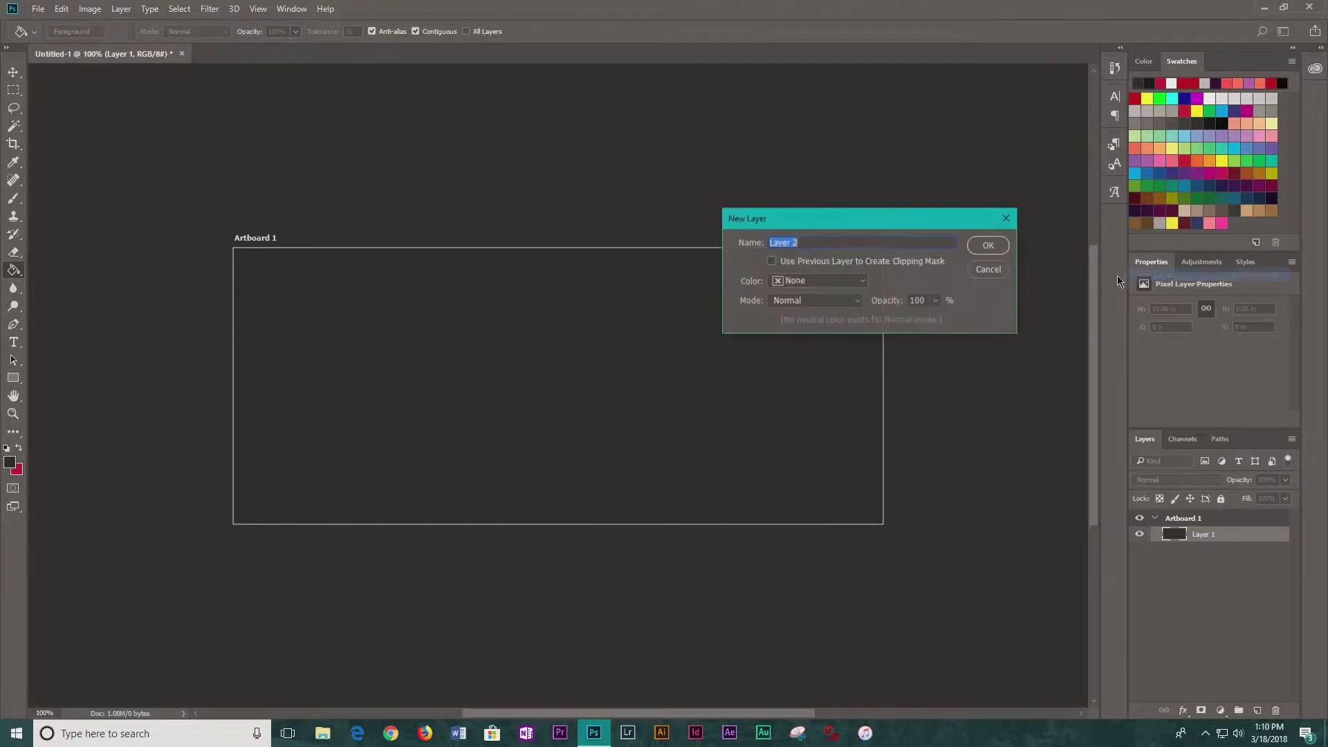
click(987, 246)
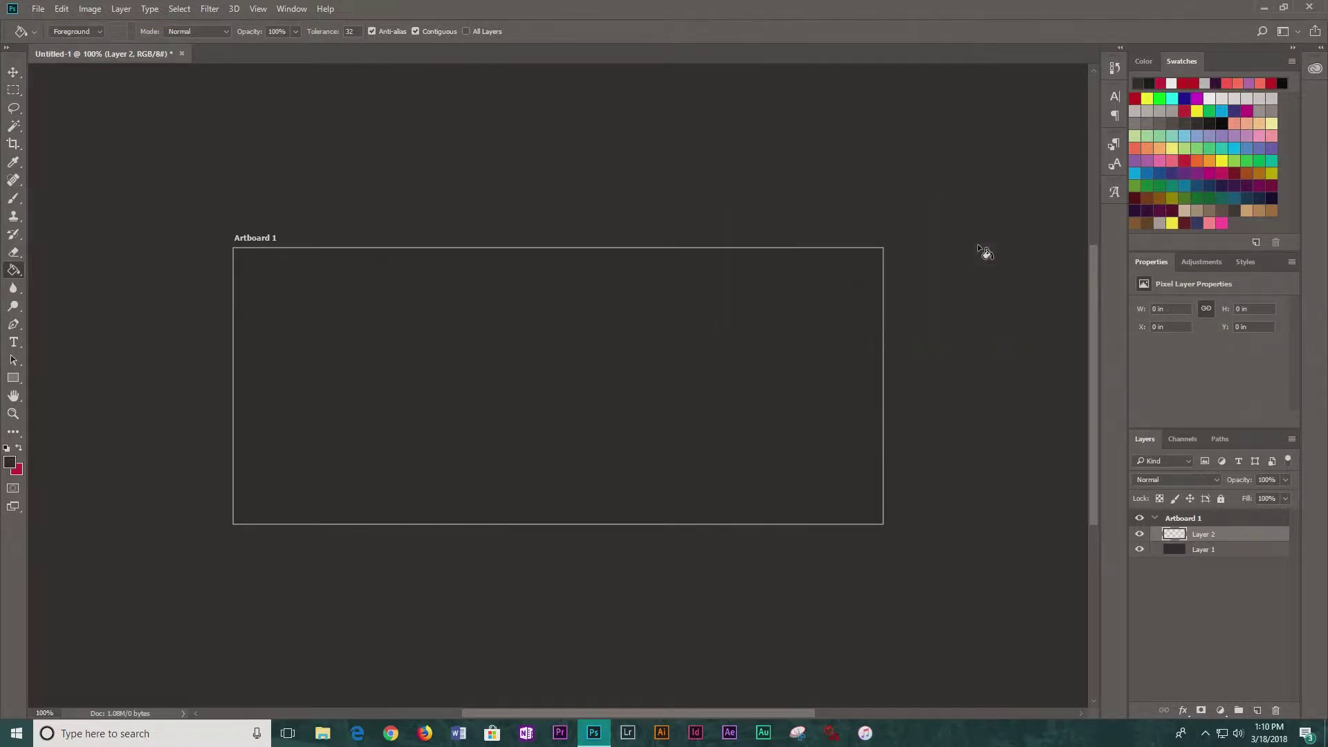
click(14, 325)
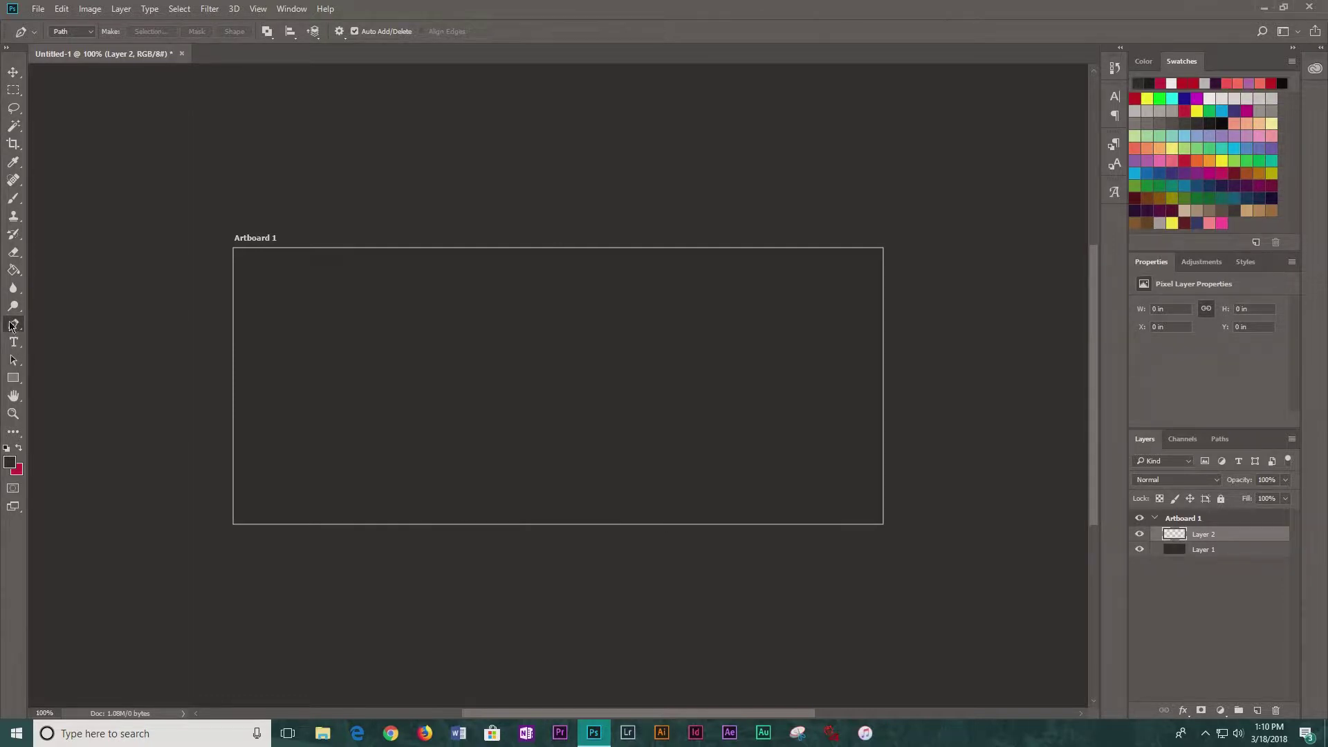
right_click(11, 326)
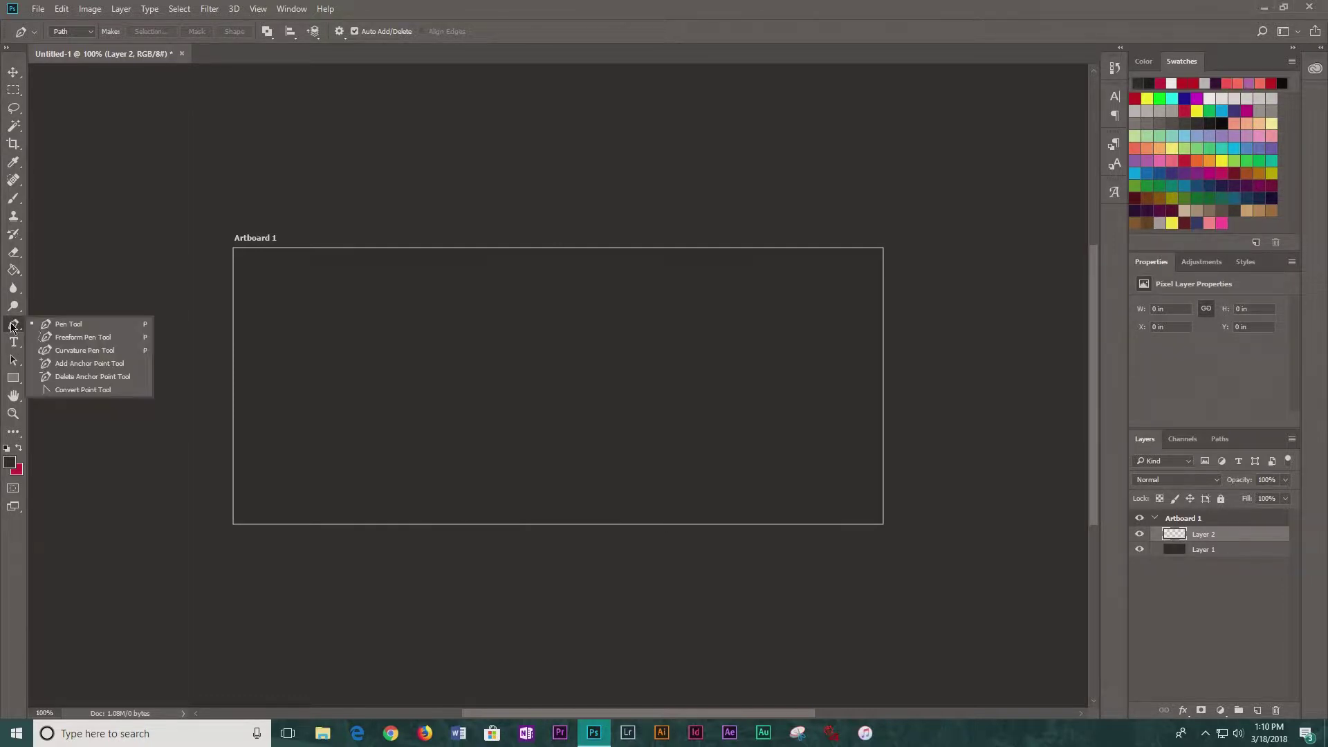
click(77, 325)
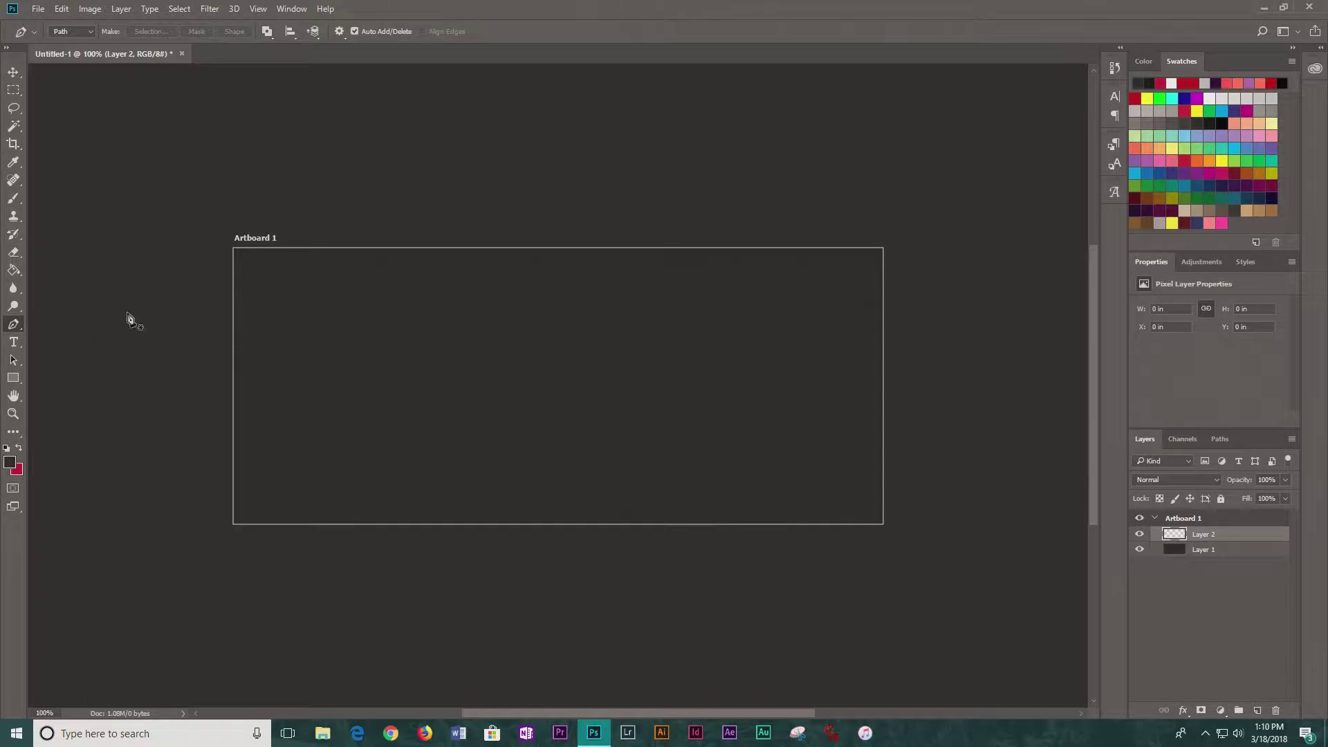
click(87, 33)
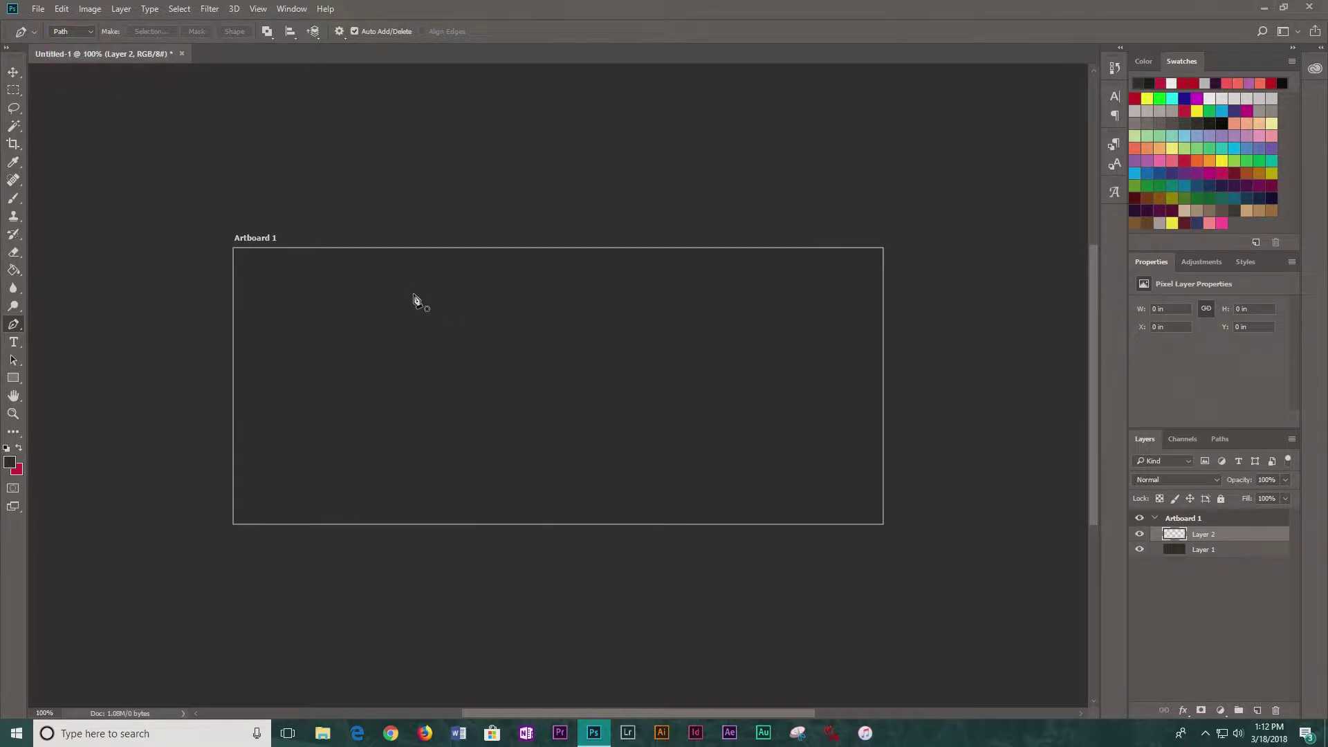
click(413, 293)
Drag curved anchors down the artboard and close the crescent-shaped path at its start point.
drag(446, 362, 446, 391)
drag(446, 412, 446, 410)
click(481, 447)
mouse_move(464, 379)
mouse_down()
mouse_move(462, 368)
mouse_move(478, 382)
mouse_up()
click(412, 294)
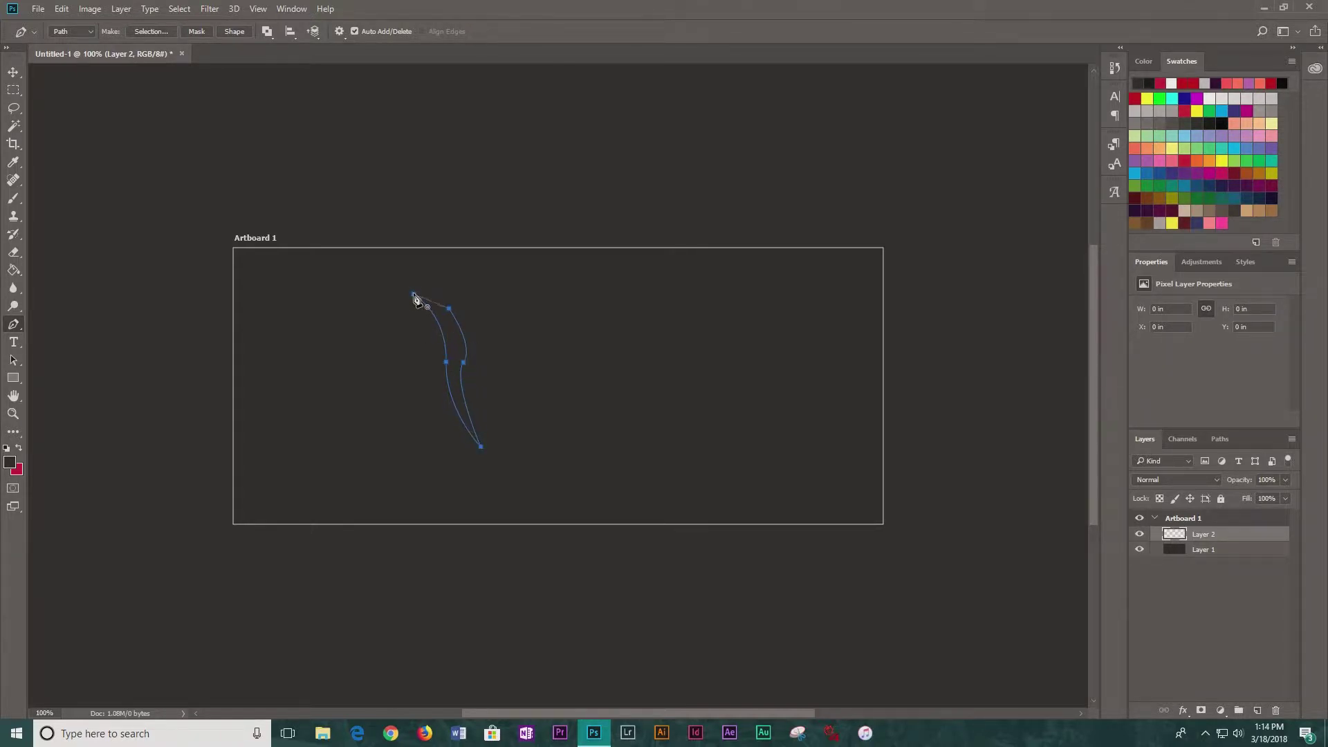
click(13, 74)
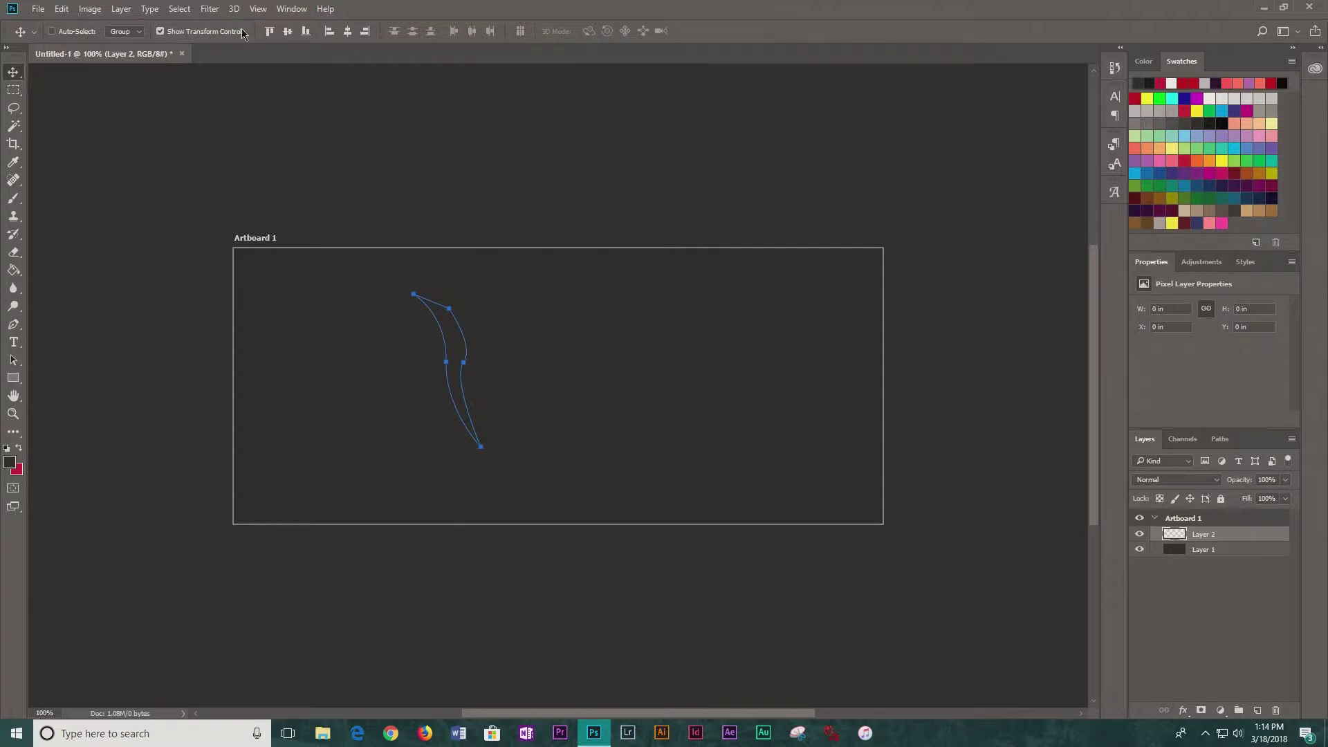
click(211, 10)
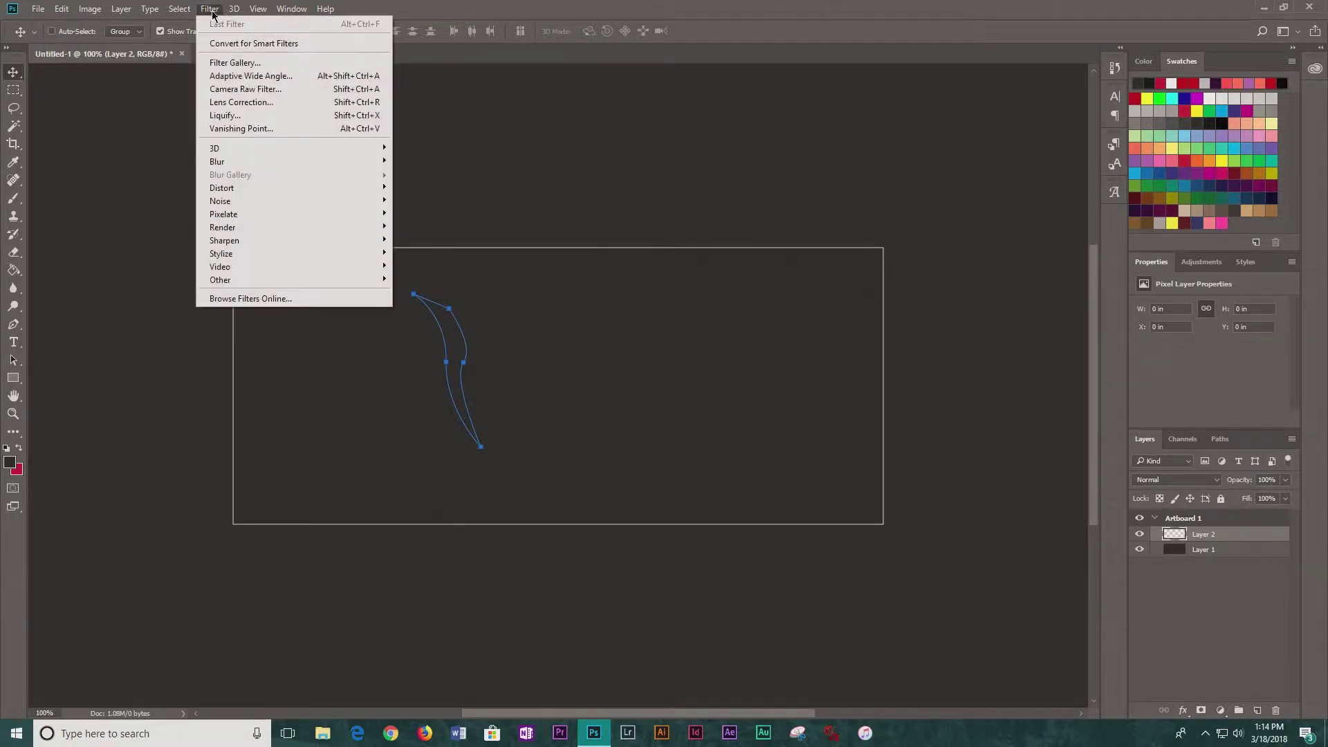
Apply Filter > Render > Flame as One Flame Along Path with width 20.
mouse_move(330, 228)
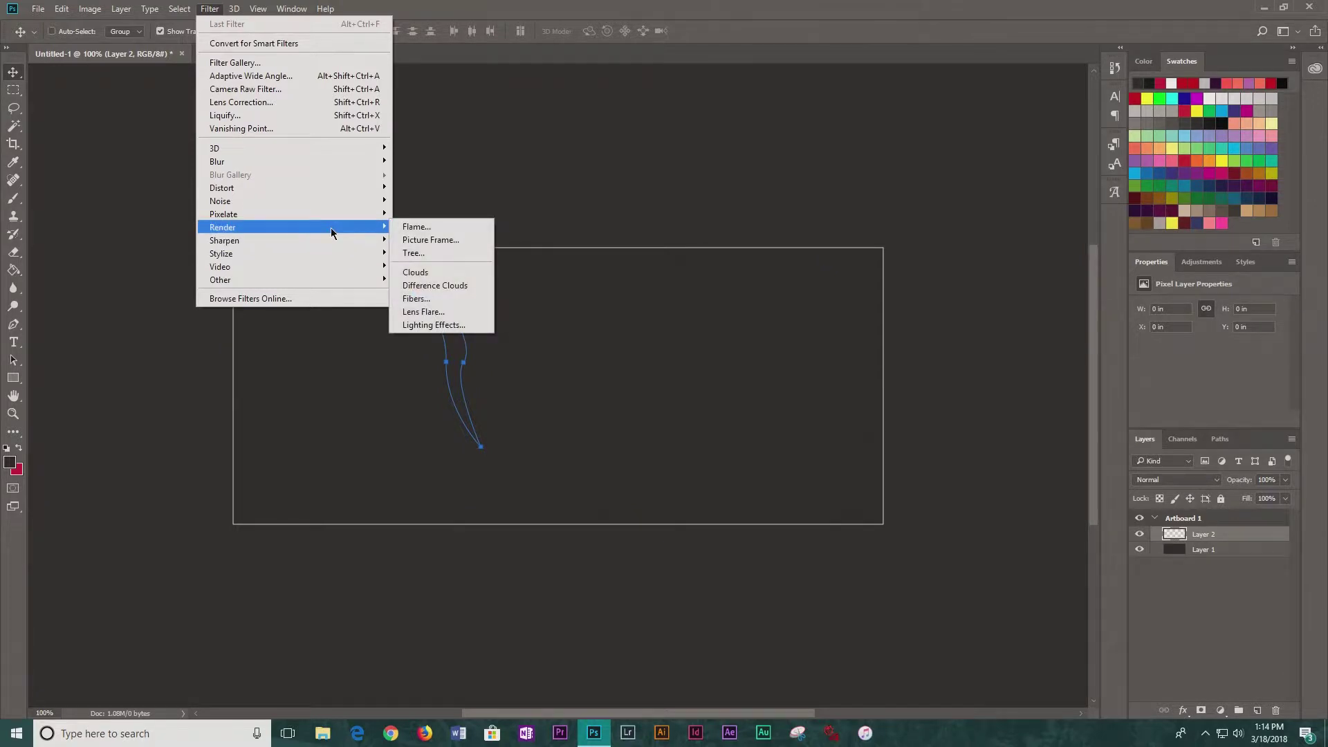
click(408, 227)
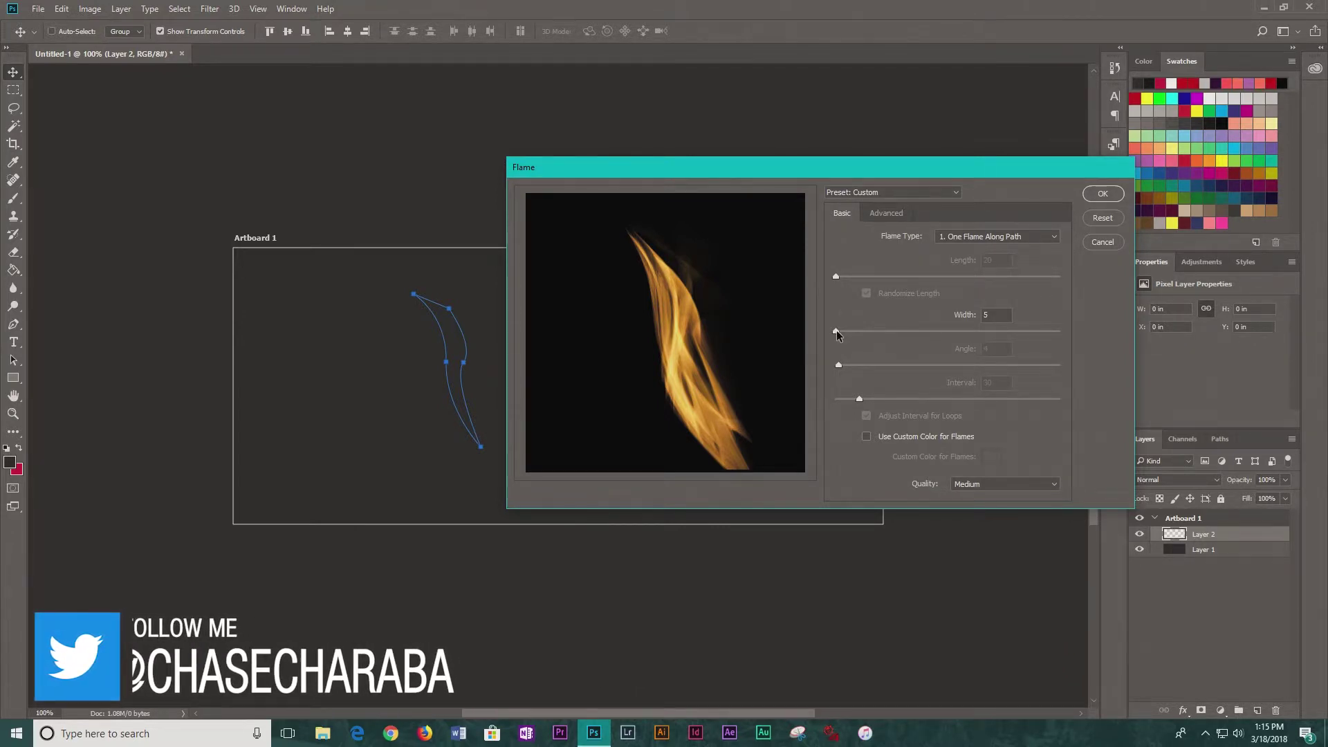
drag(836, 330, 853, 337)
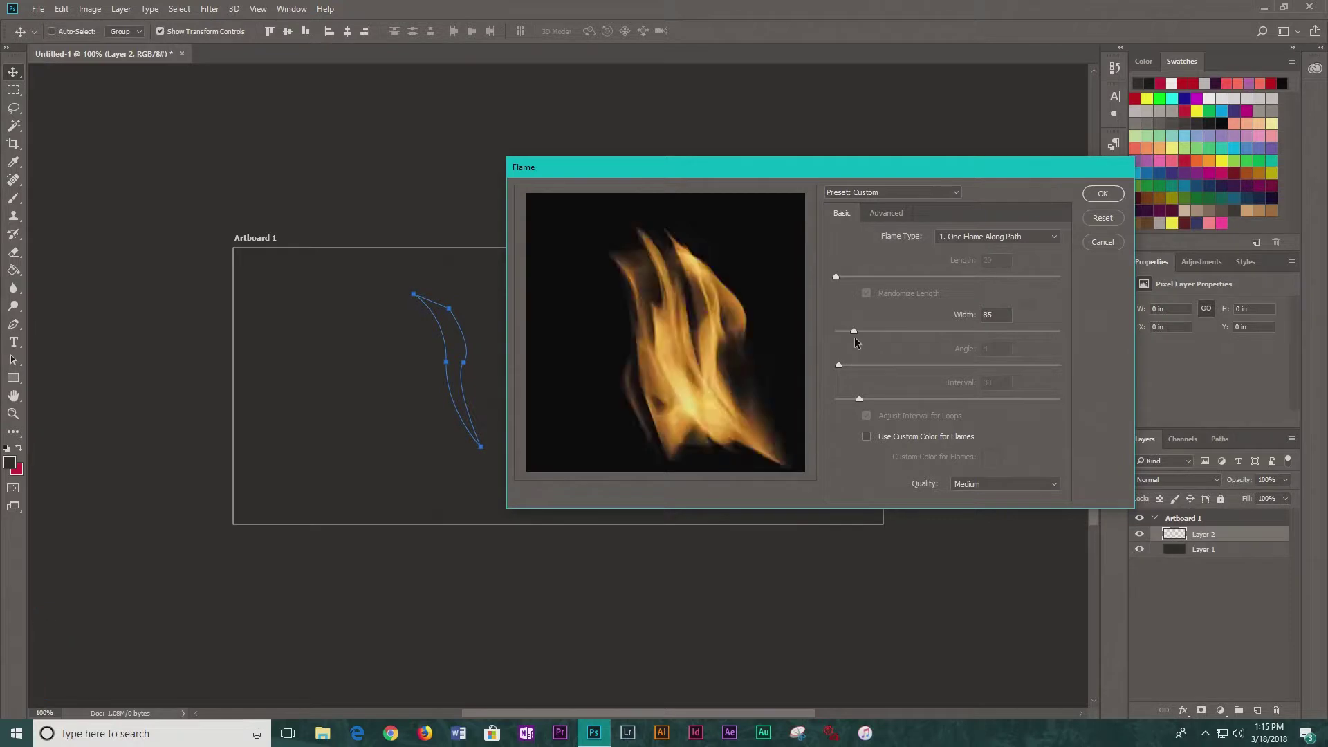
mouse_move(853, 334)
mouse_down()
mouse_move(923, 348)
mouse_move(840, 332)
mouse_up()
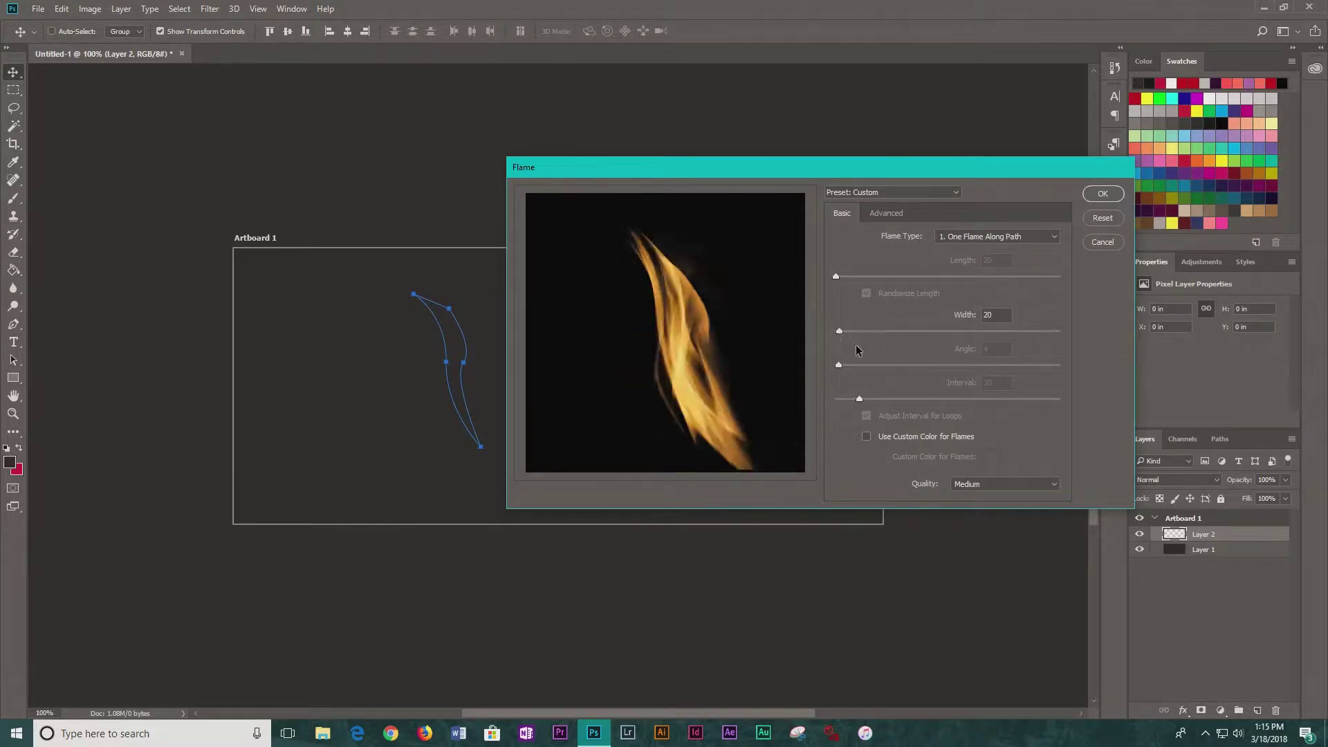
click(887, 212)
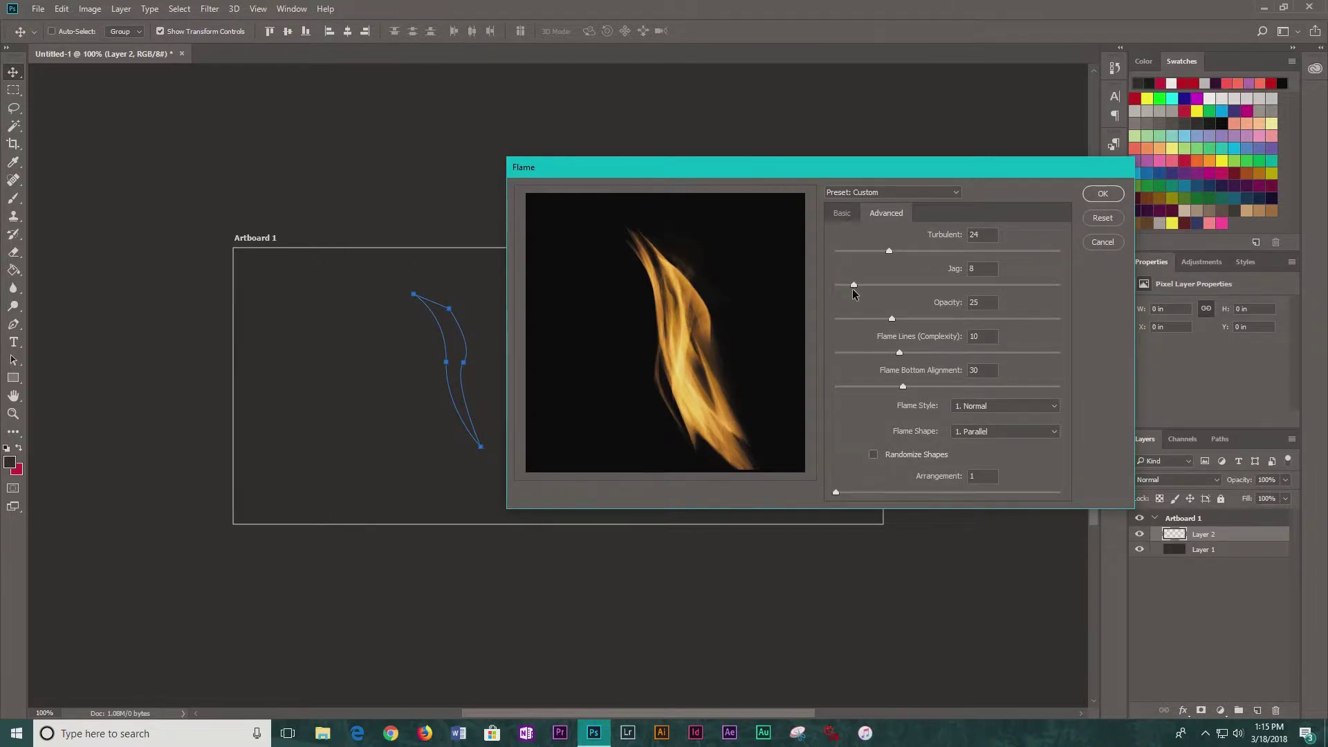
Raise flame jaggedness, set Flame Lines to 20 and bottom alignment to 19, and choose Violent style.
drag(852, 289, 893, 286)
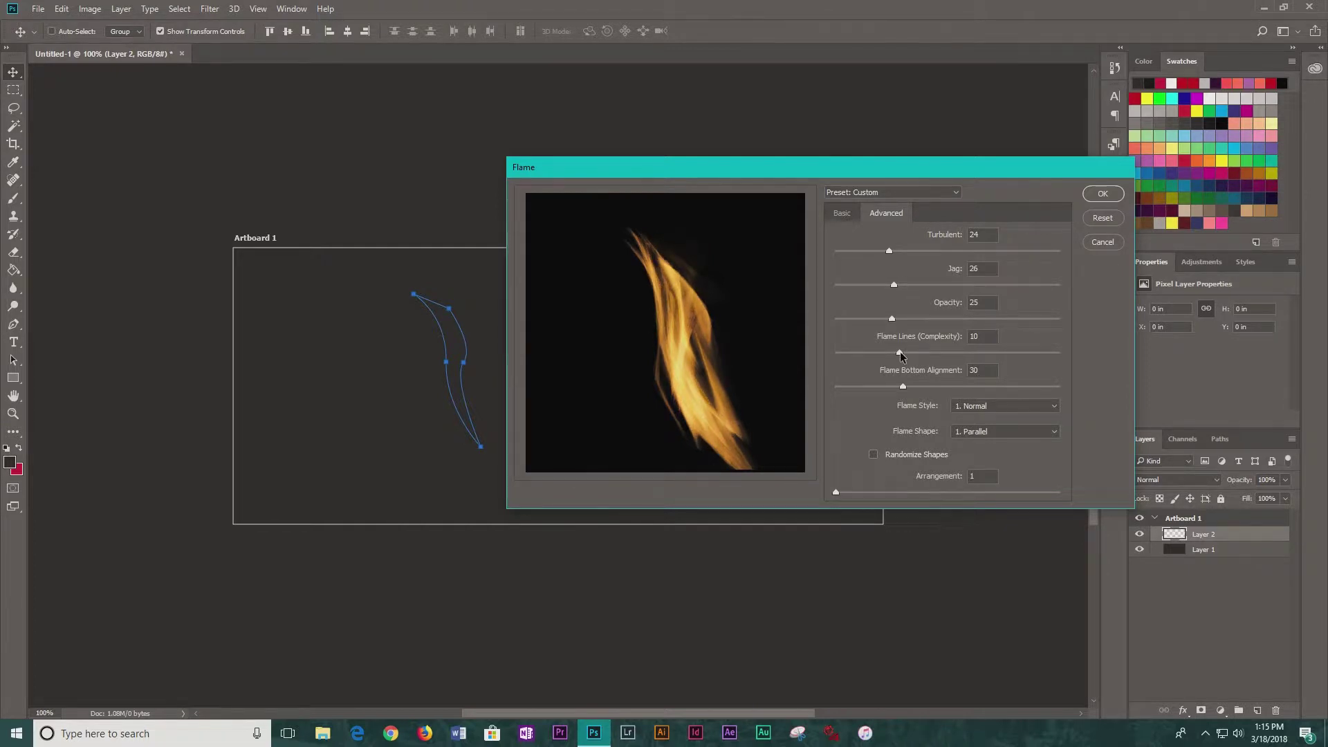
drag(900, 354, 971, 353)
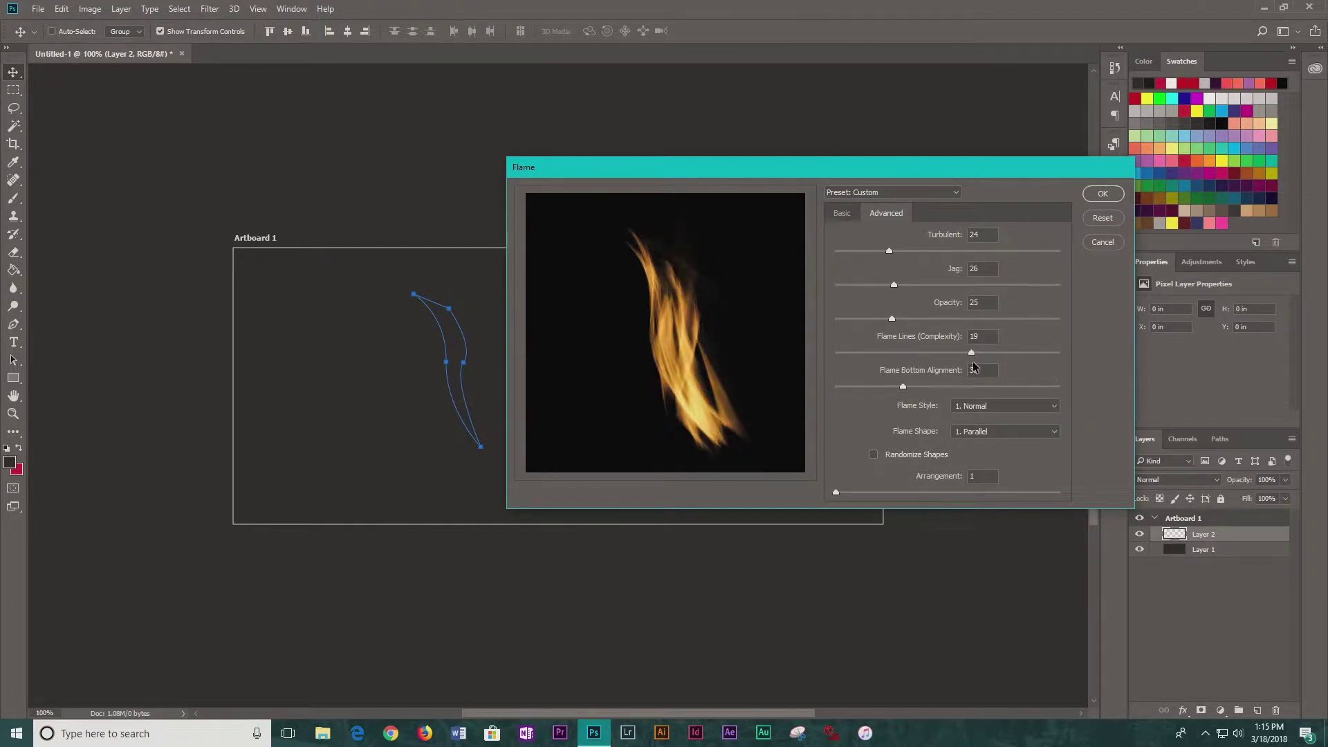
drag(972, 352, 1019, 354)
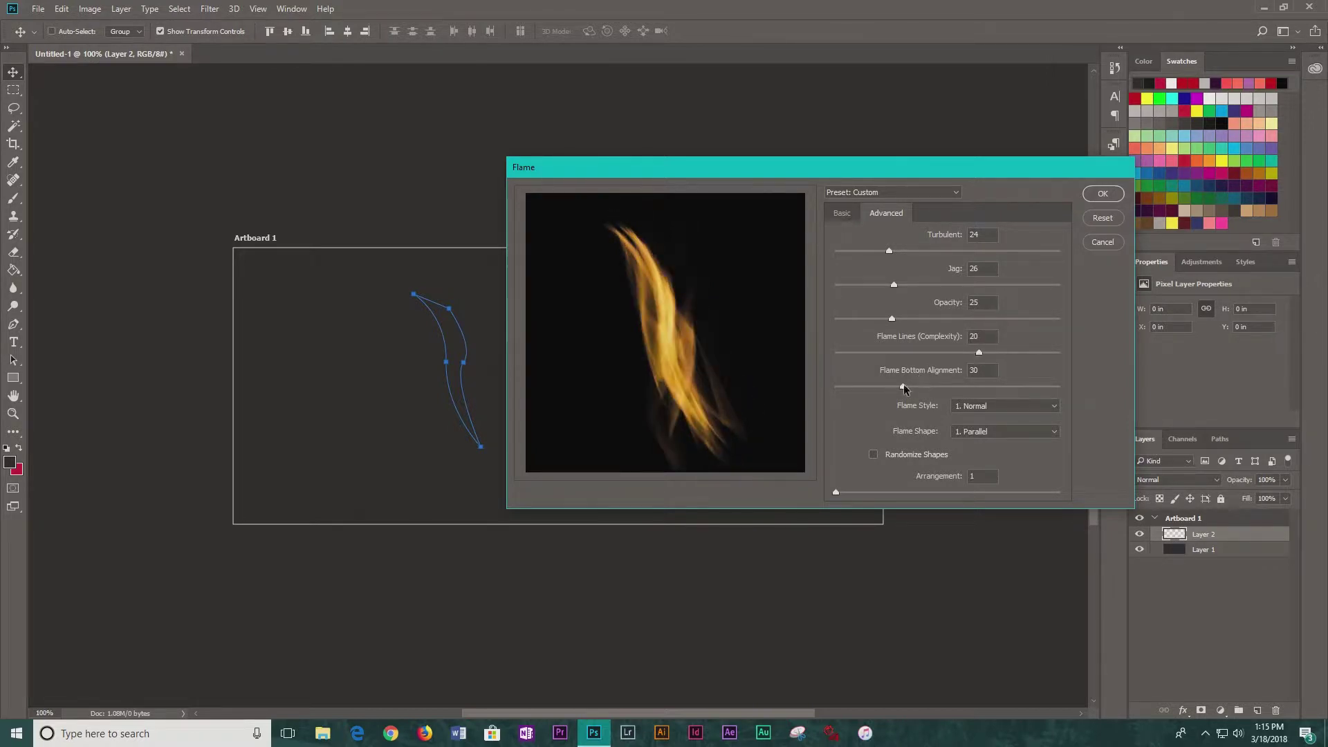
mouse_move(903, 385)
mouse_down()
mouse_move(919, 386)
mouse_move(879, 384)
mouse_up()
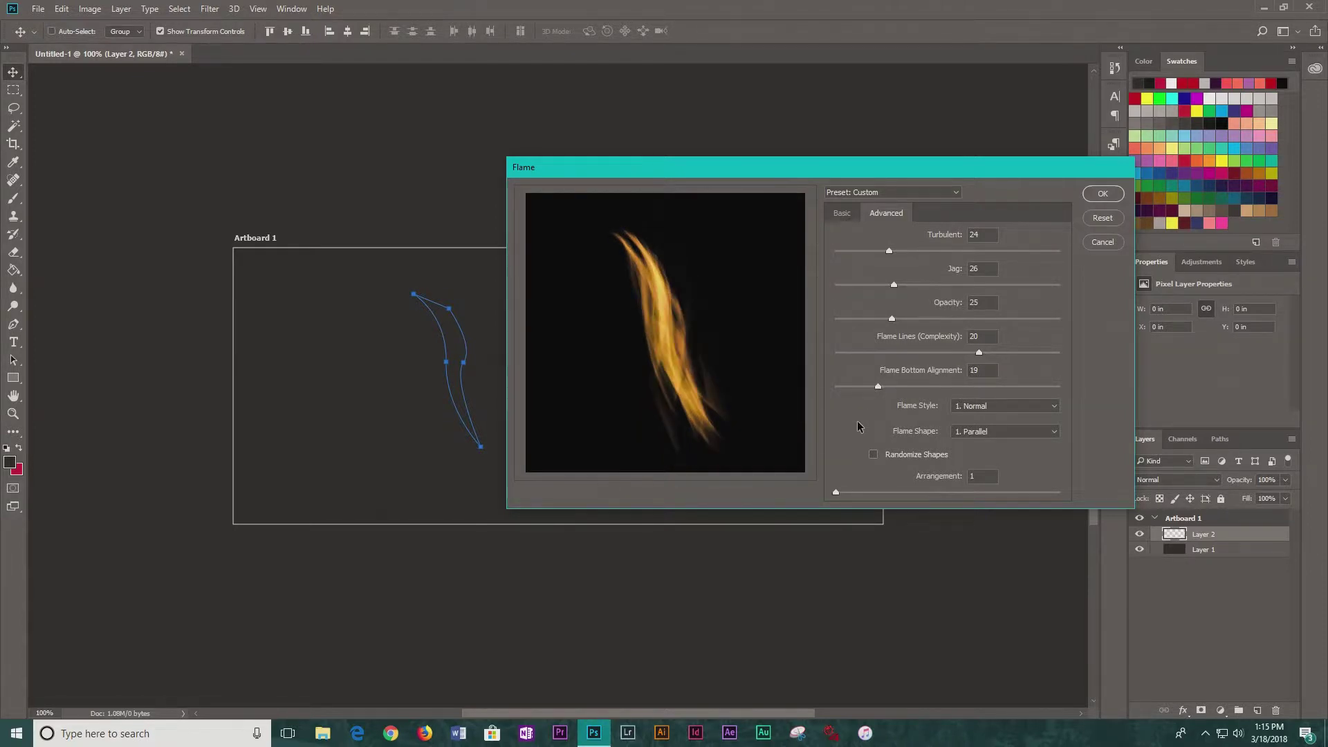
click(1022, 407)
click(1020, 432)
click(1025, 406)
click(1009, 441)
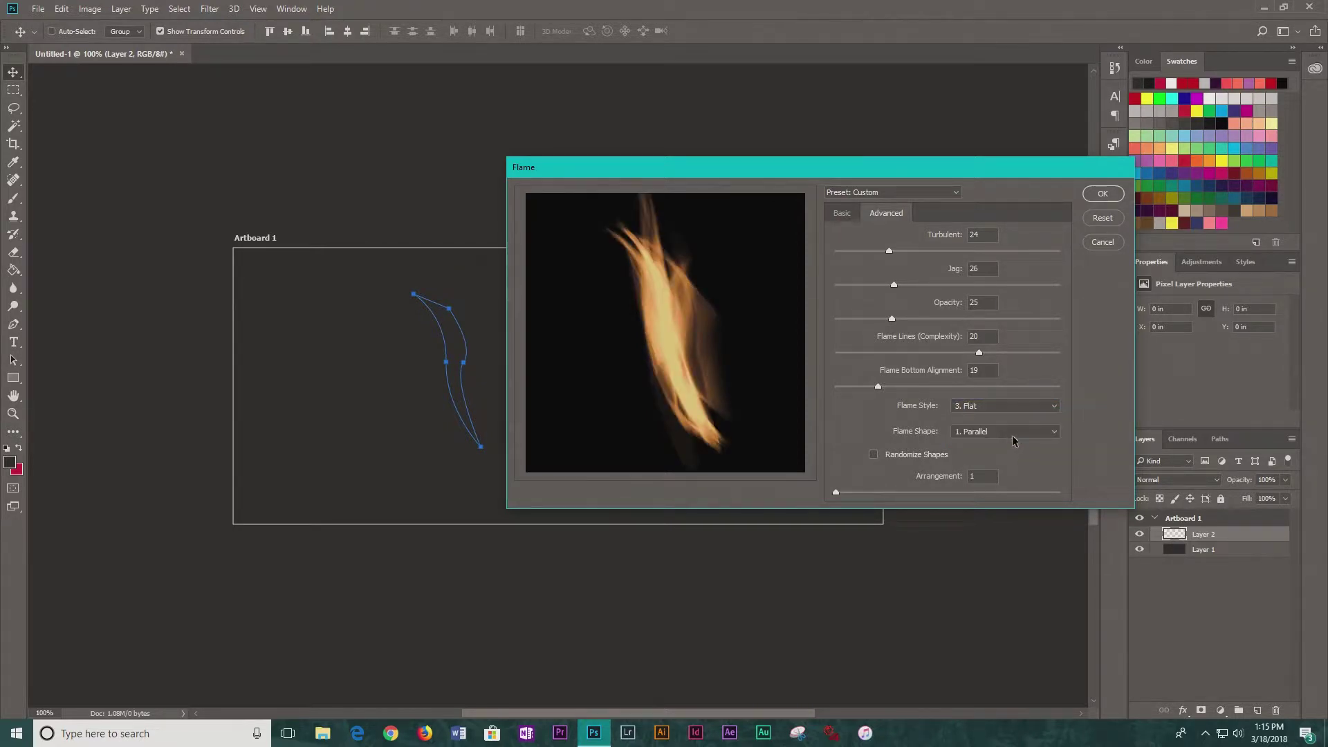
click(1021, 407)
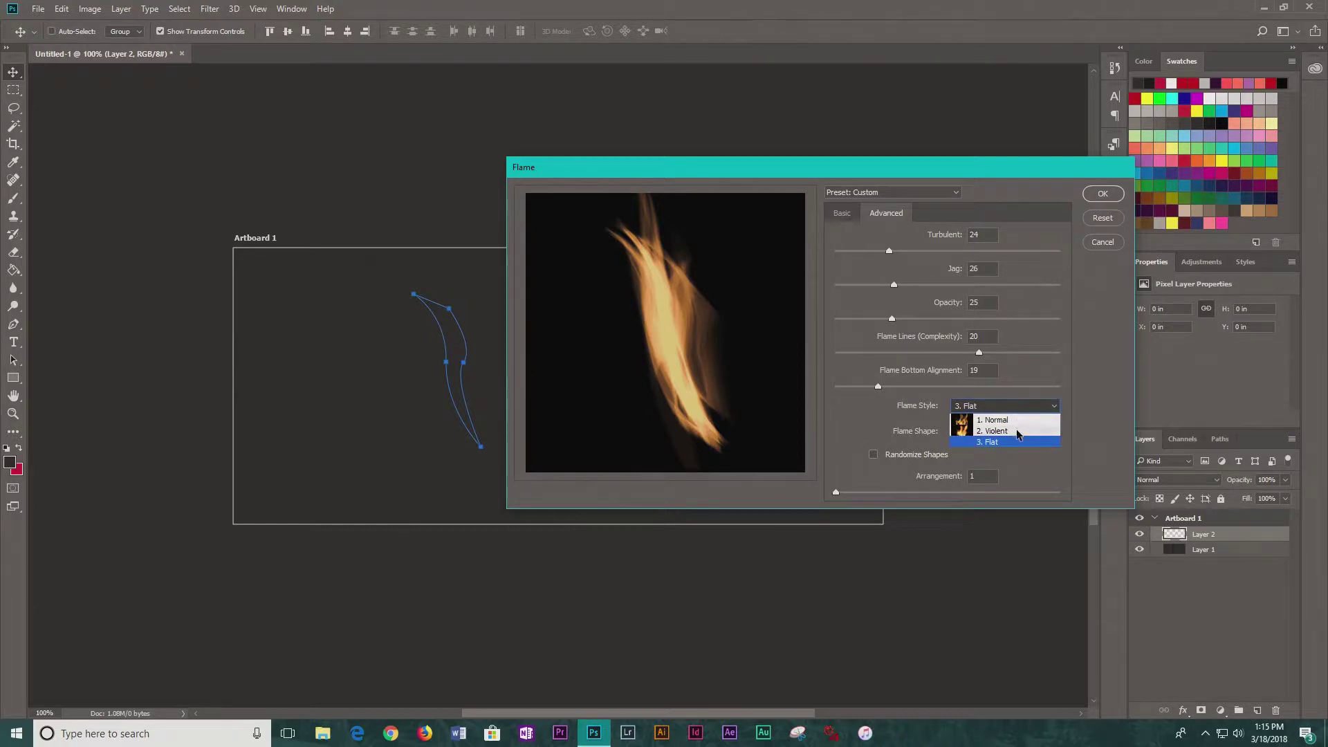
click(1017, 429)
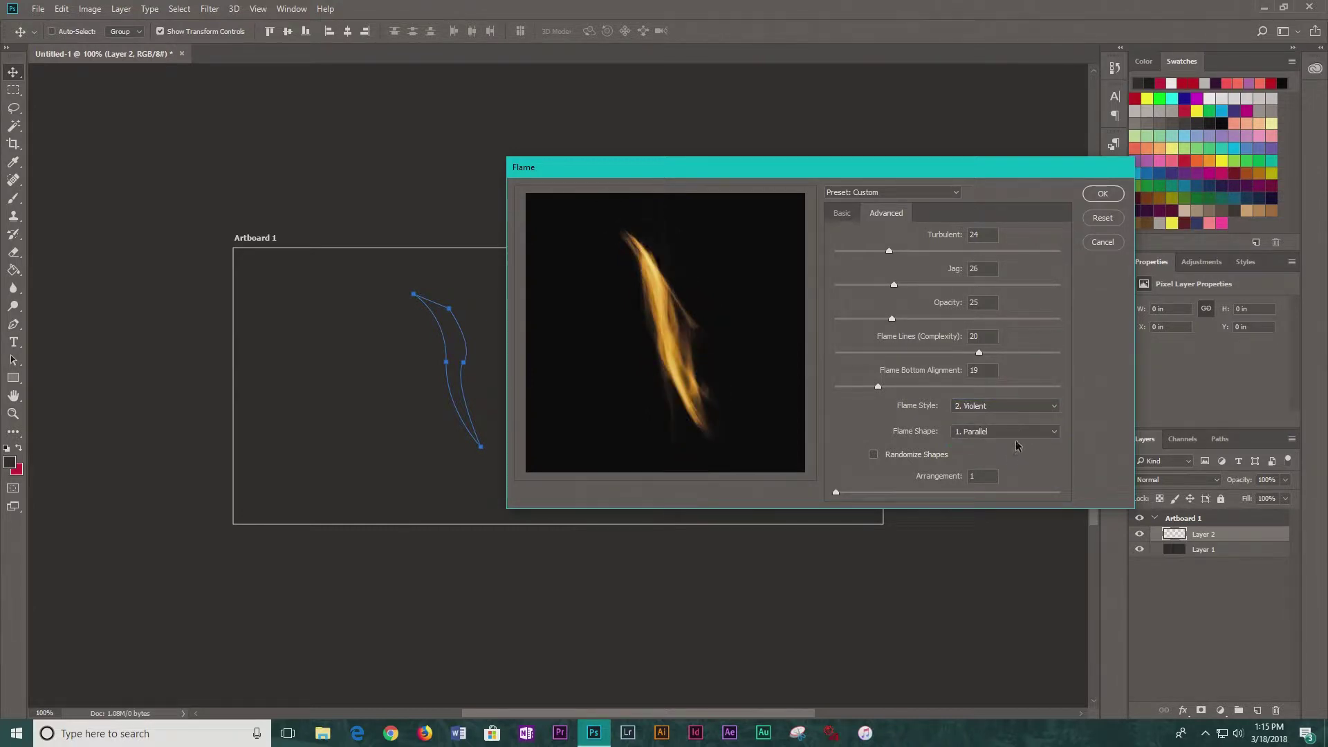
Set the flame shape to Parallel and enable Randomize Shapes.
click(1014, 432)
click(1027, 453)
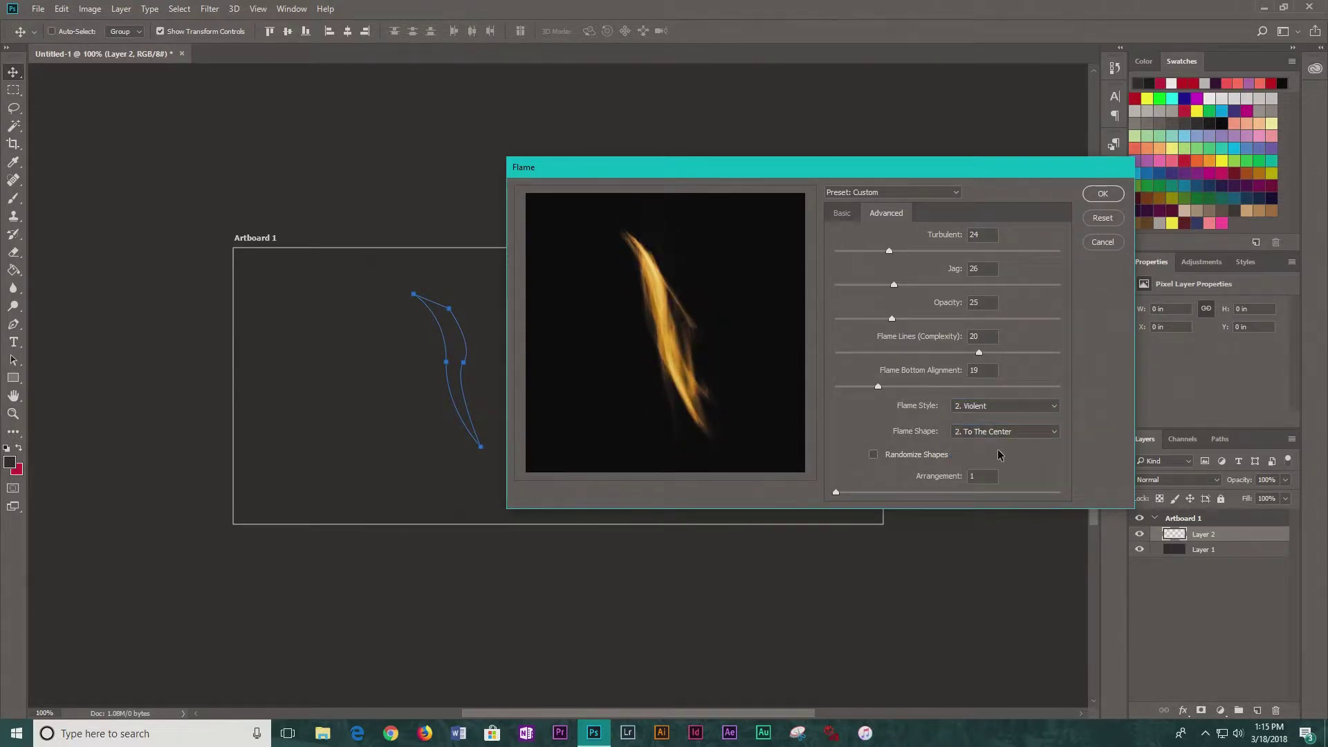
click(995, 434)
click(1004, 473)
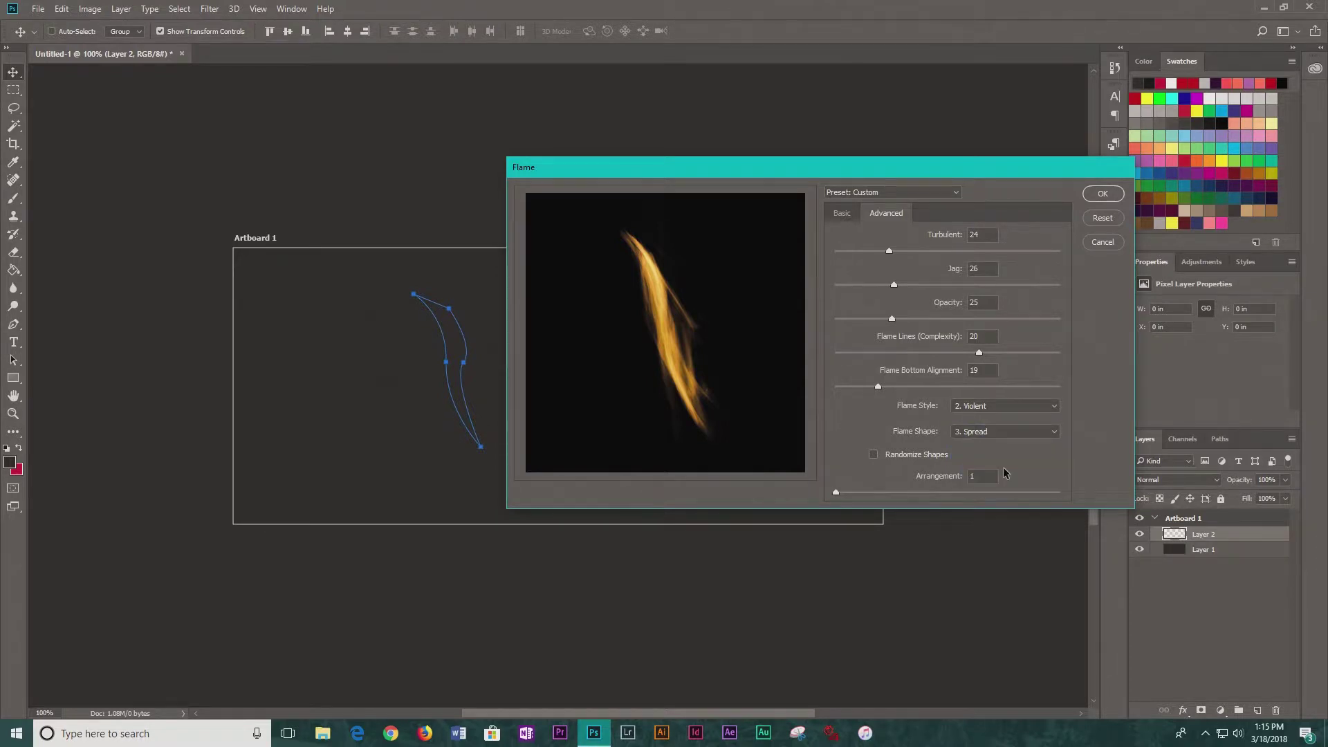
click(1009, 432)
click(988, 443)
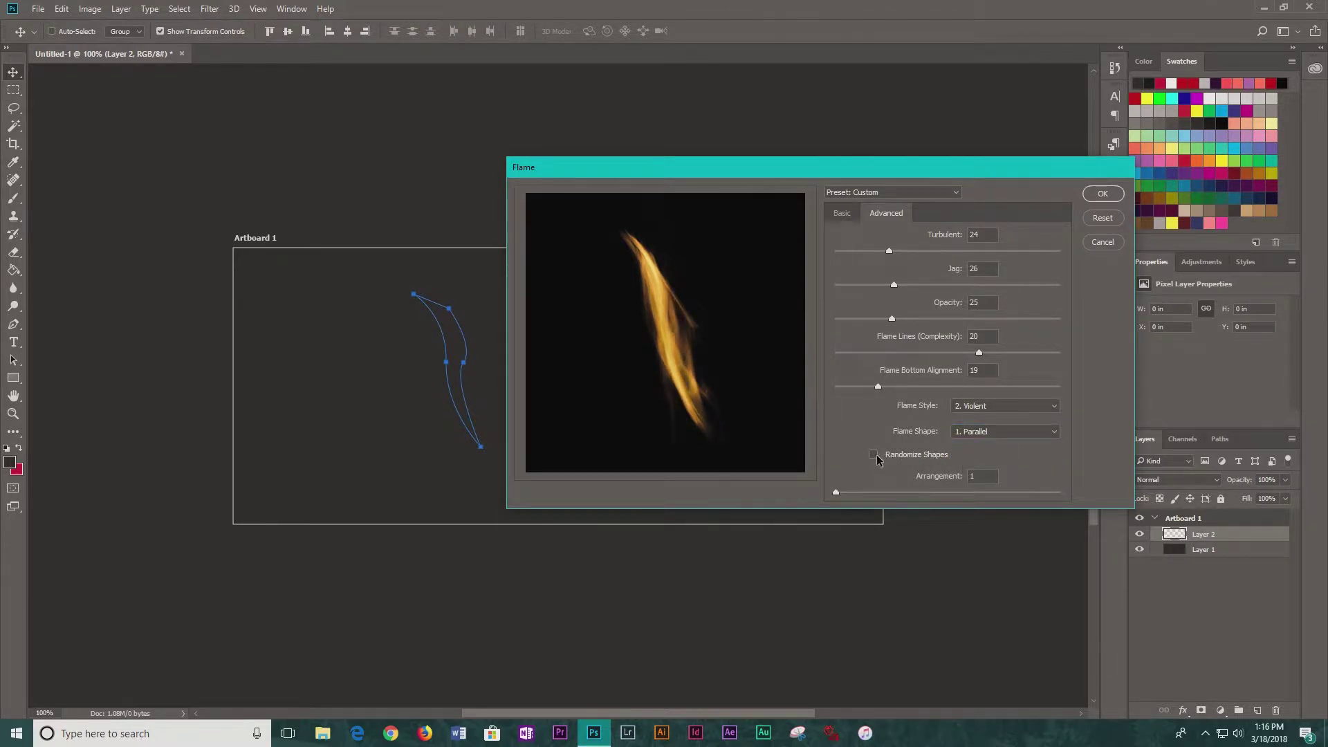
click(873, 455)
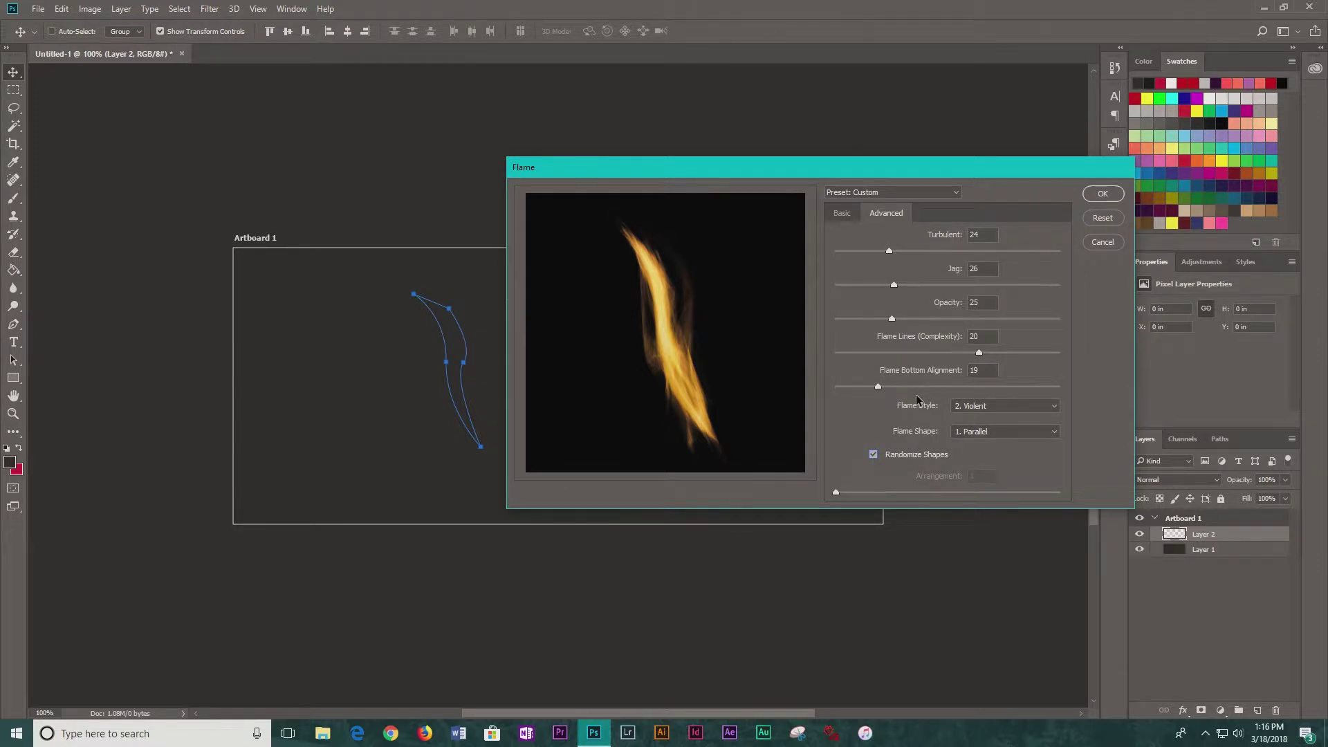
click(838, 216)
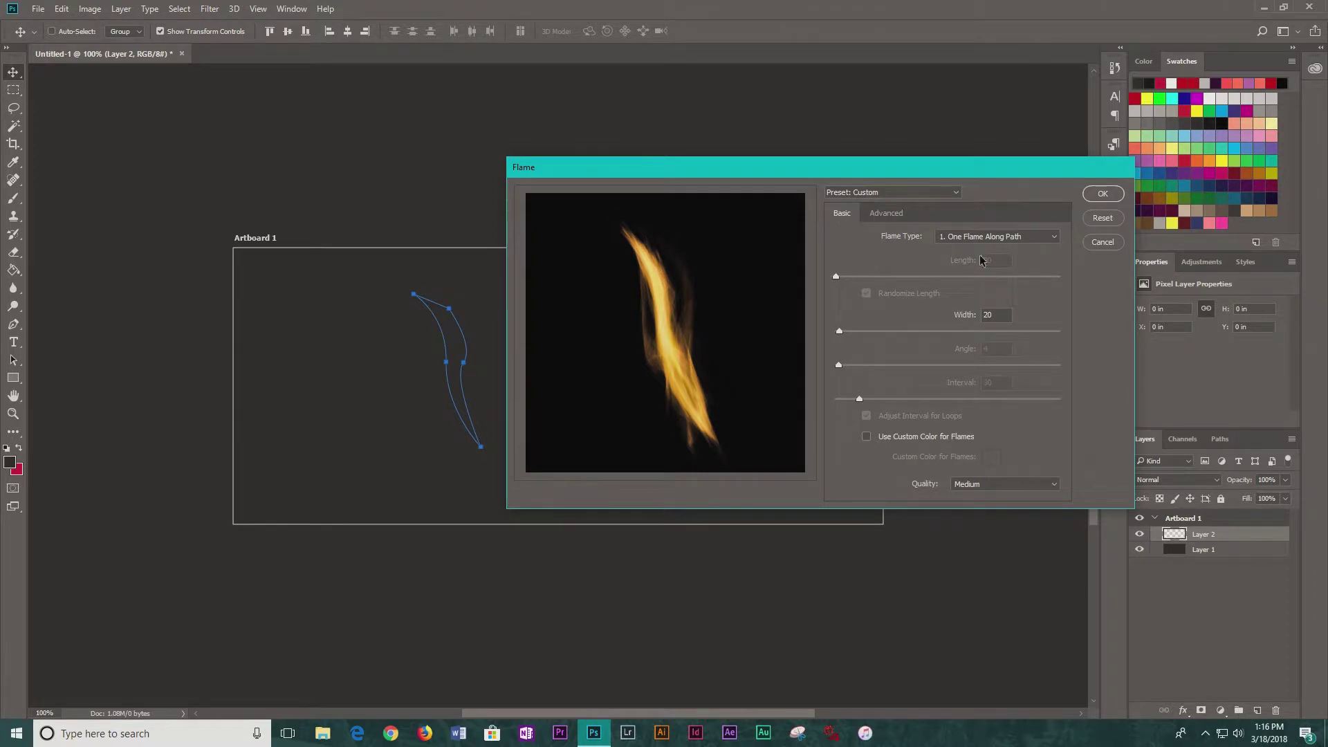
click(1018, 238)
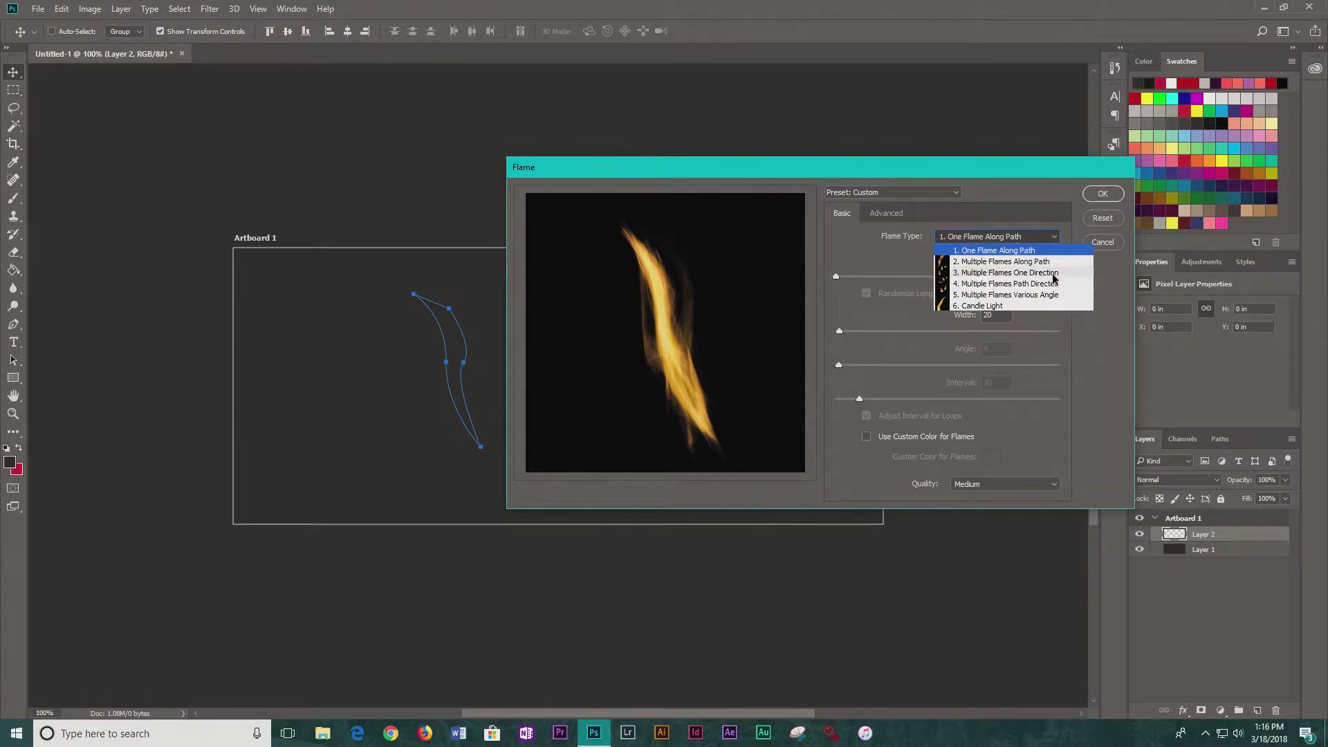
click(1028, 306)
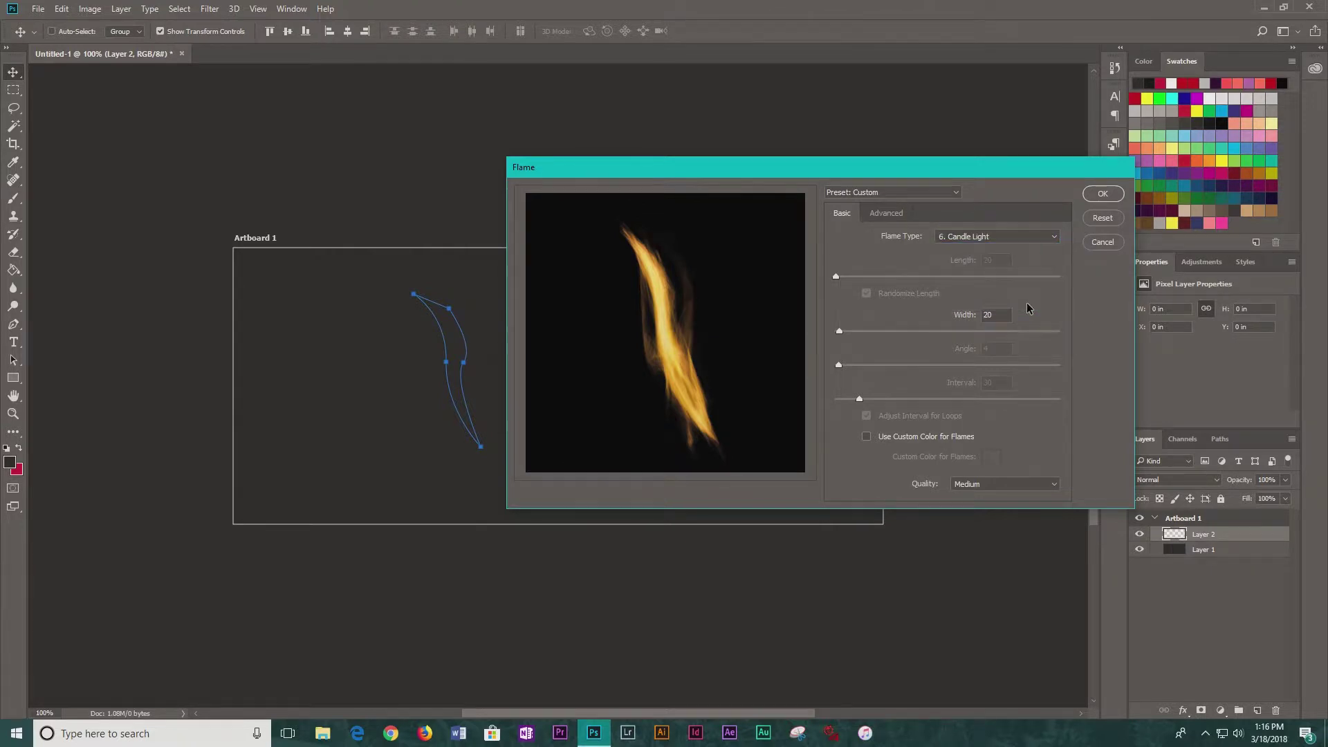
click(961, 239)
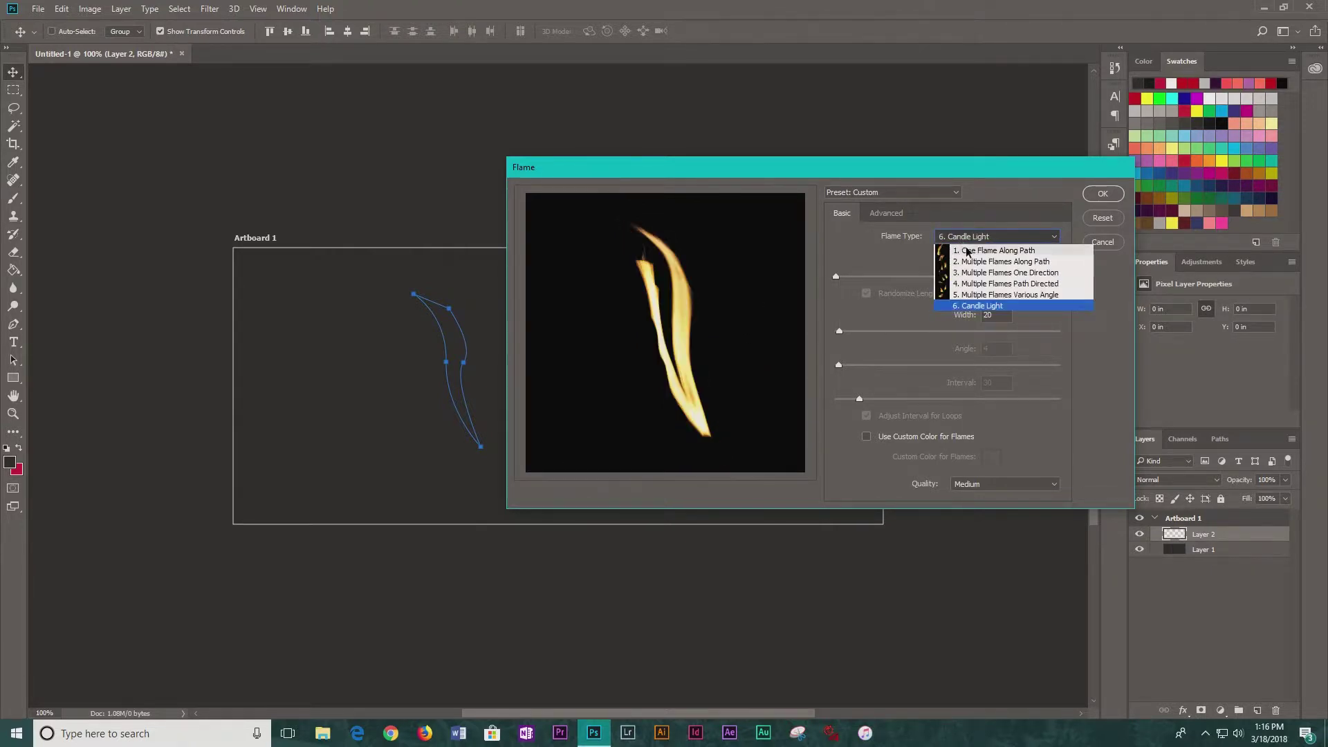
click(969, 247)
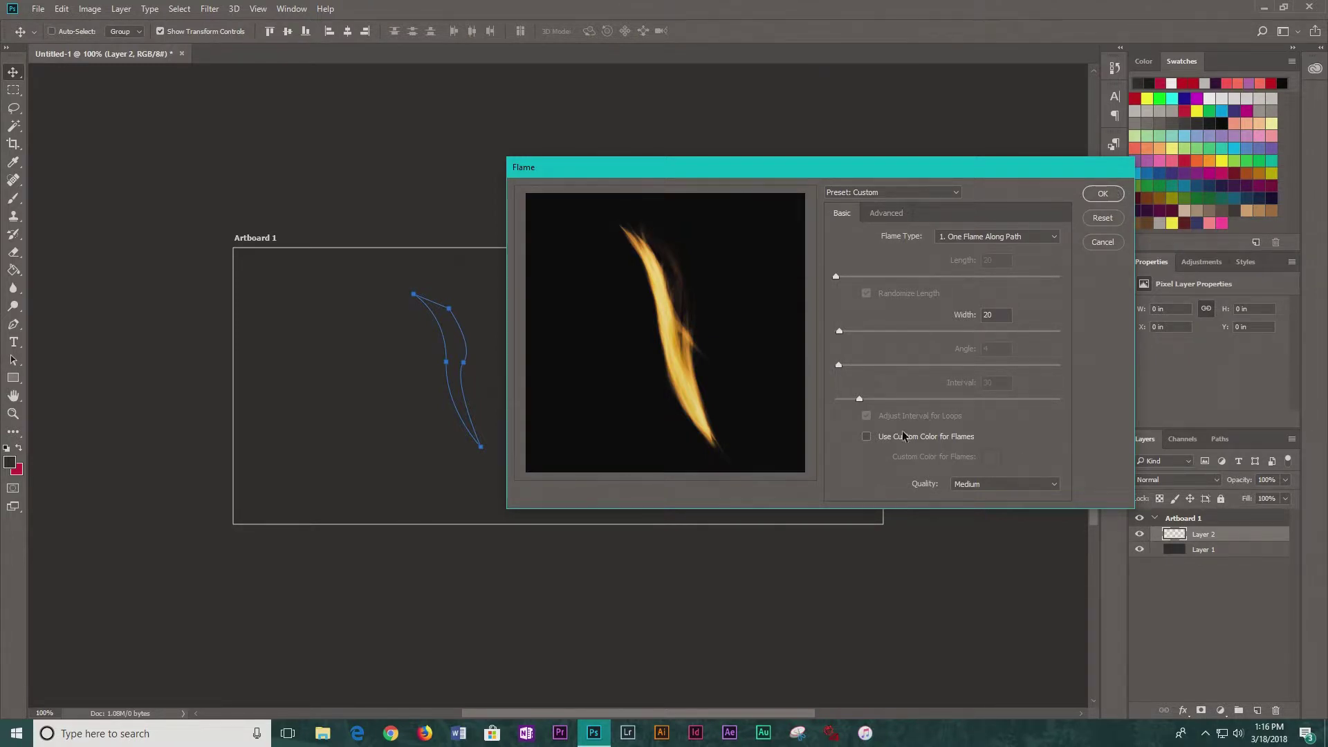
click(867, 436)
Set the custom flame colour to green in the colour picker.
click(992, 459)
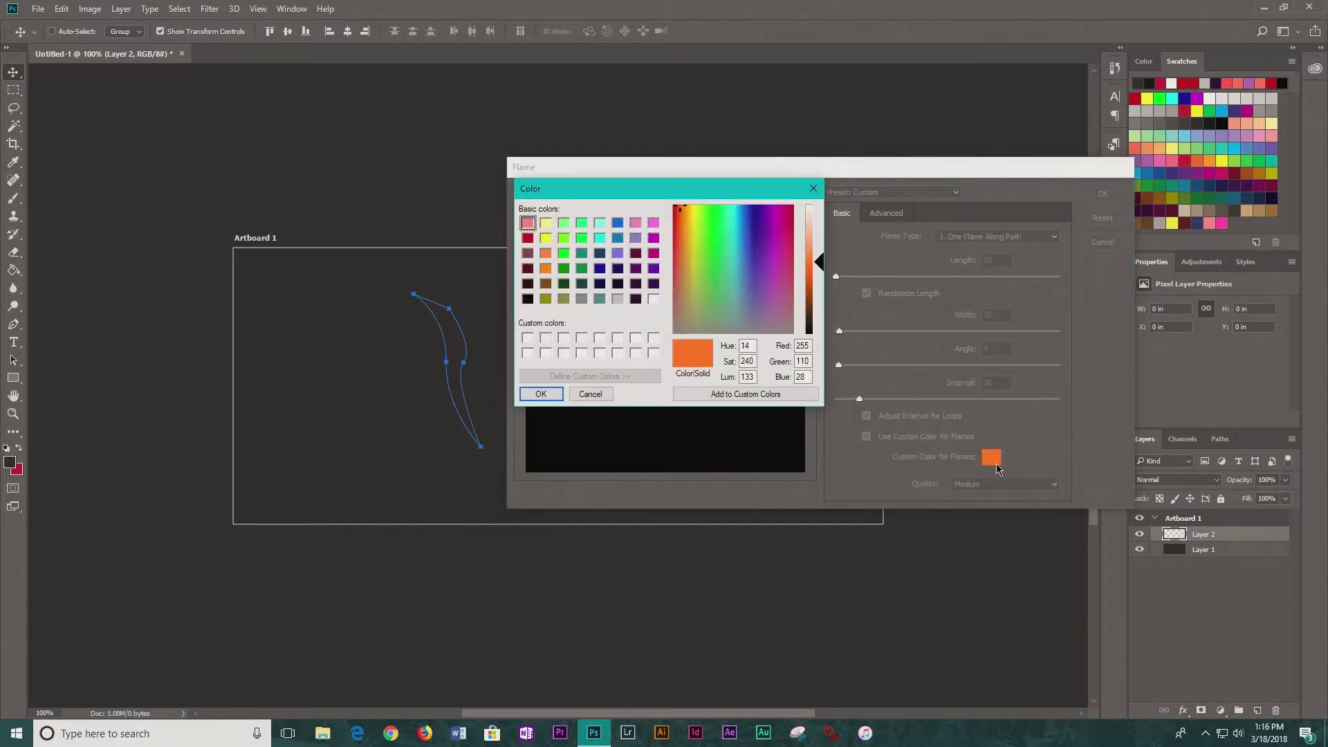
drag(689, 192, 1079, 165)
click(1129, 211)
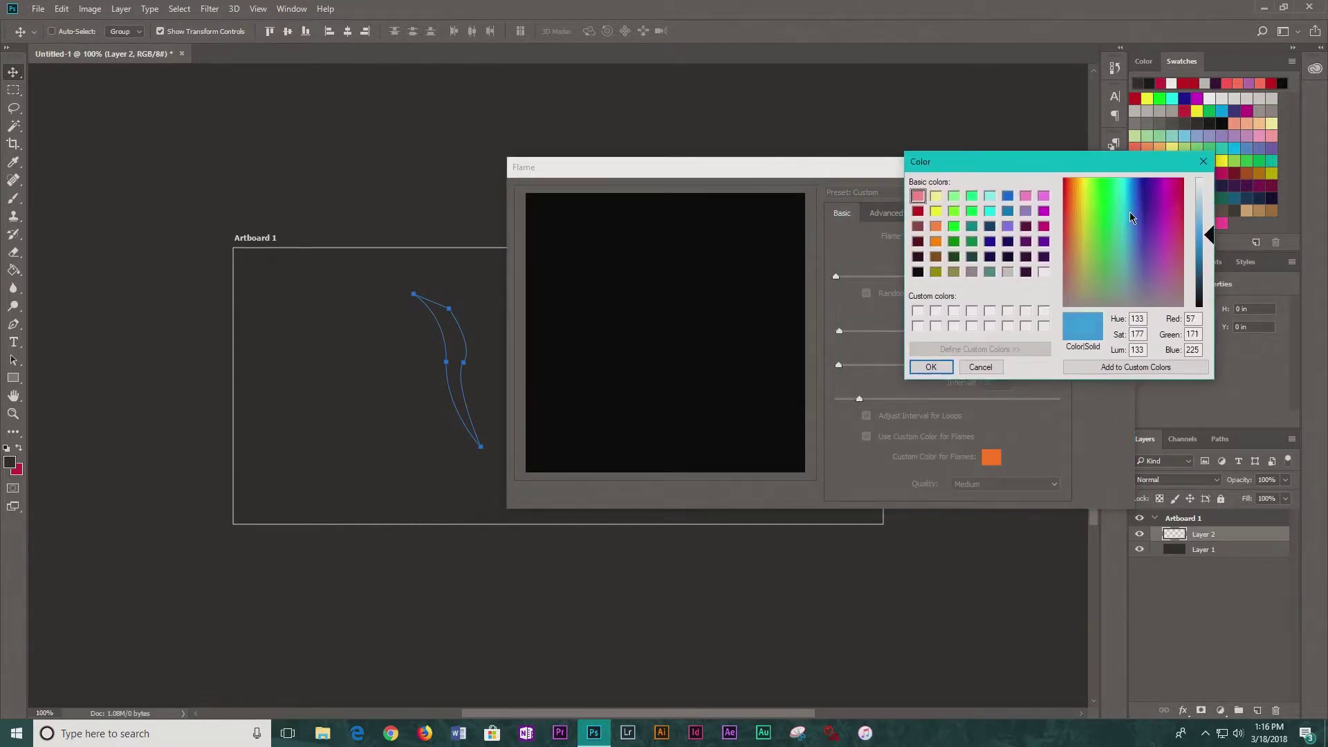
click(931, 367)
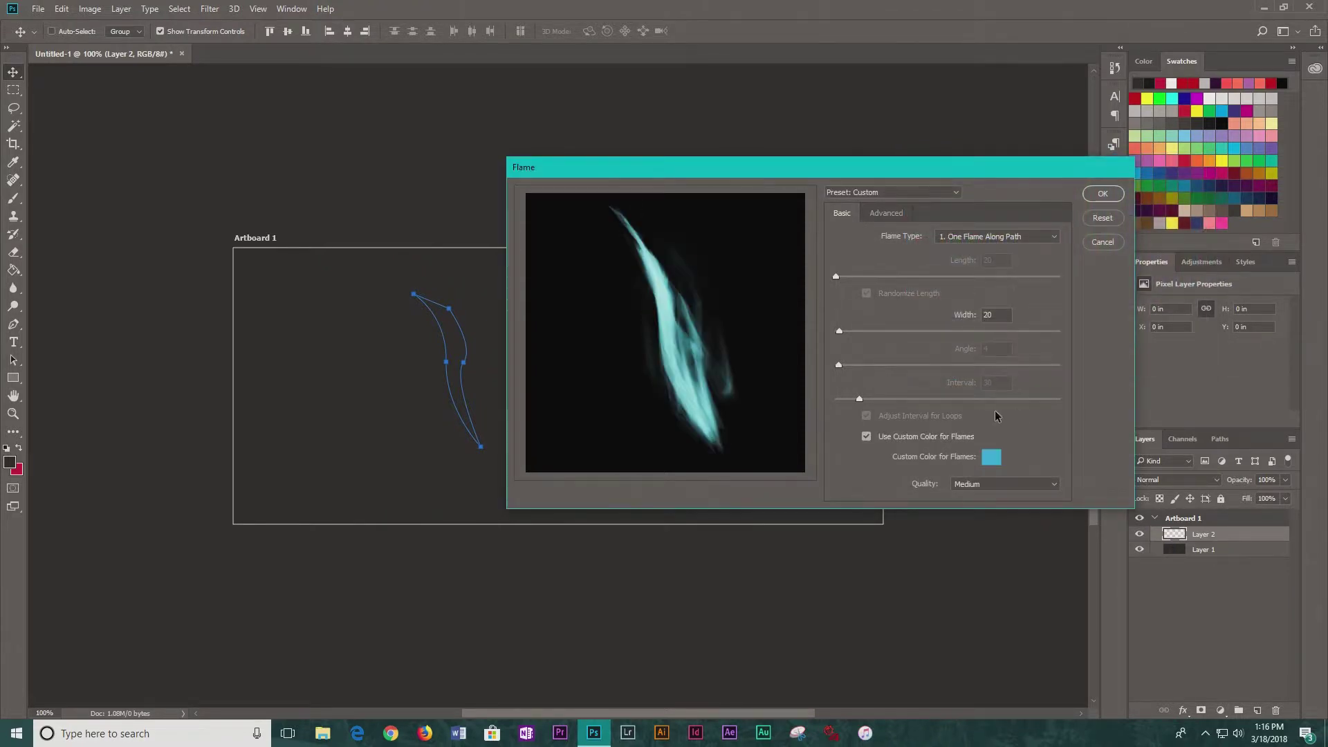
click(991, 457)
drag(699, 272, 710, 278)
click(540, 394)
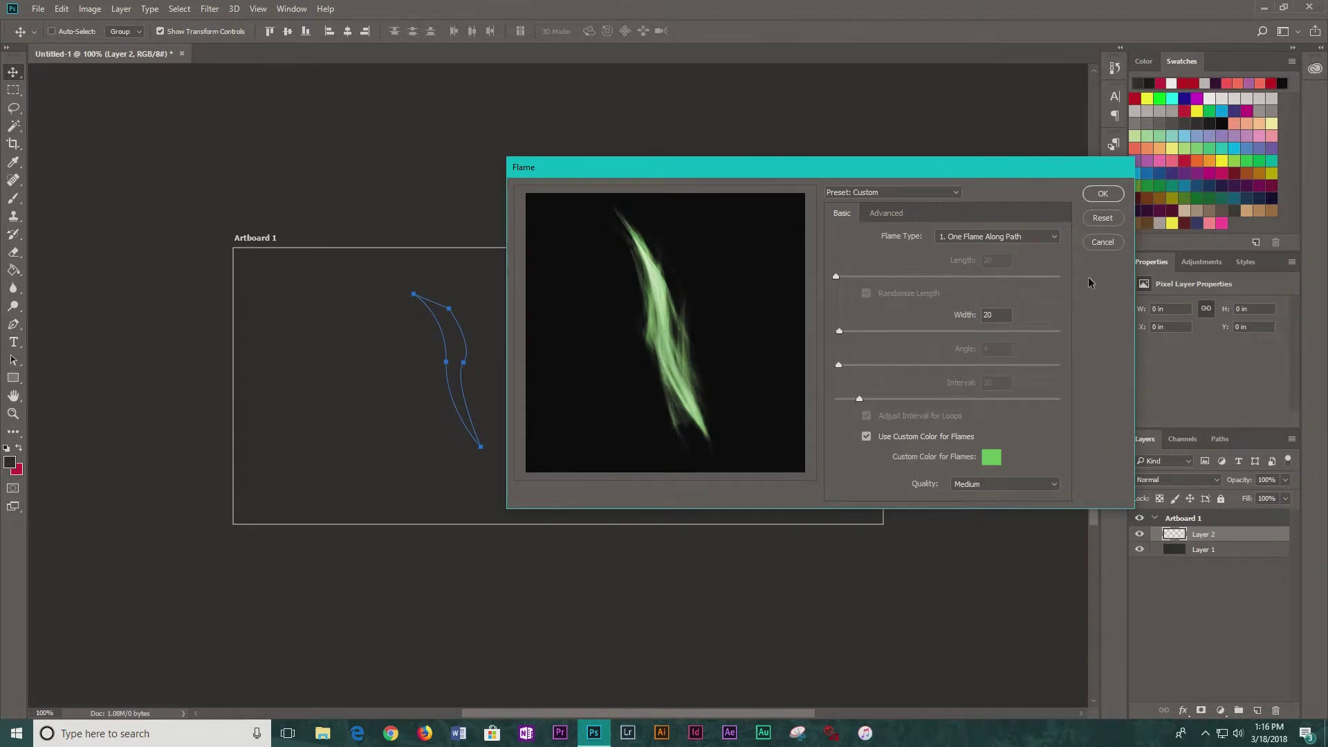
click(1010, 486)
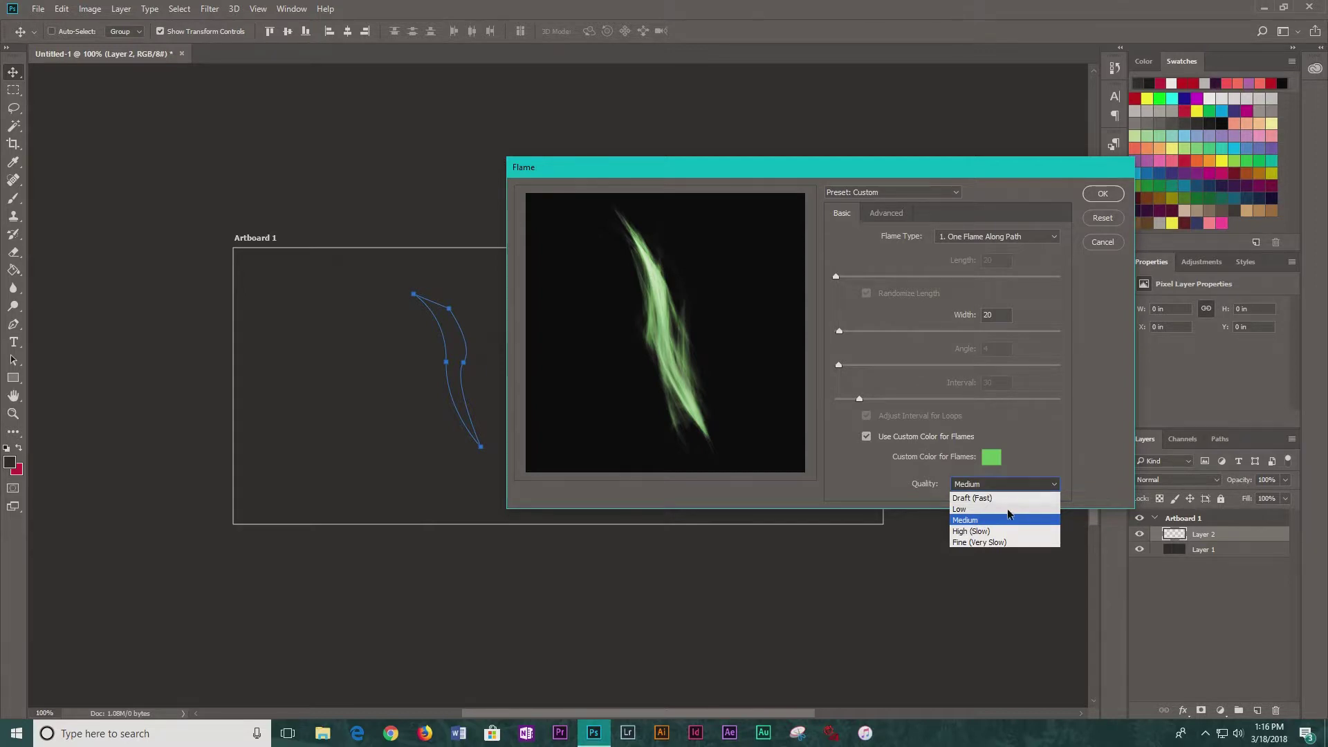
Set Quality to Fine (Very Slow) and apply the green Flame filter.
click(1005, 543)
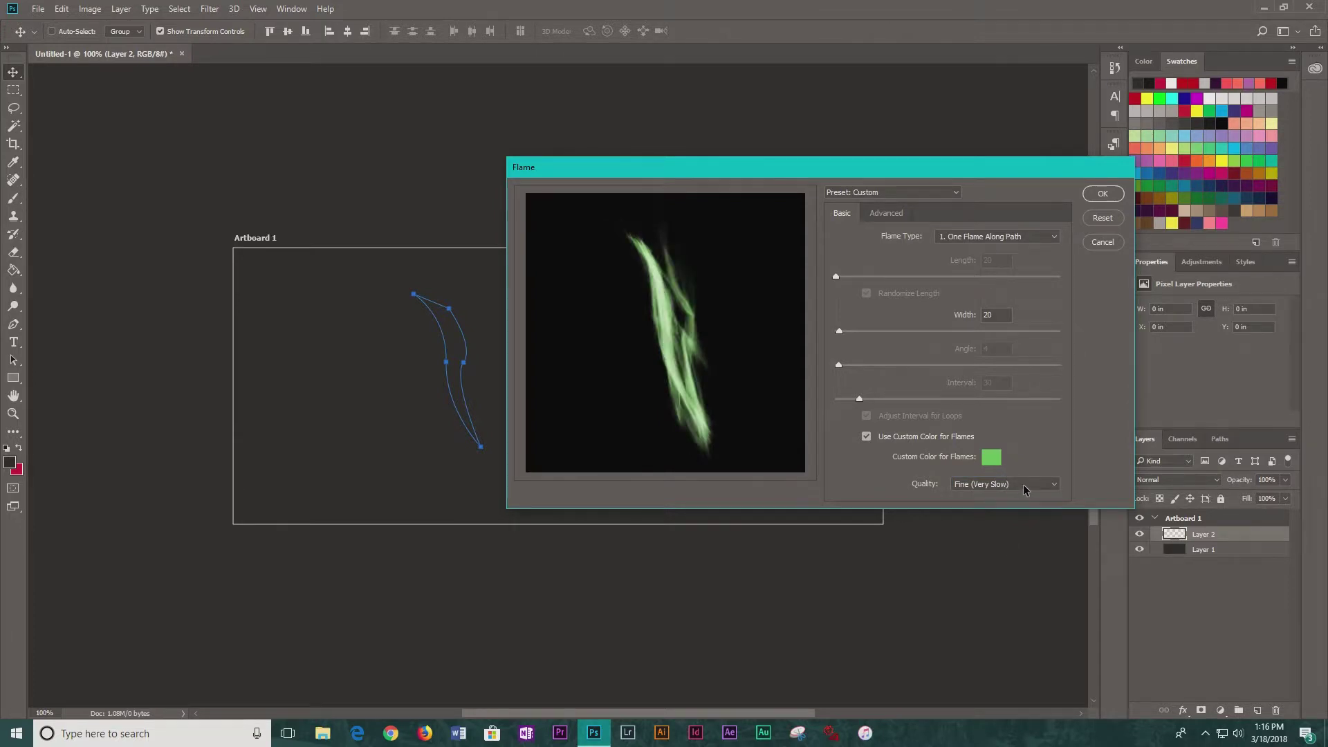
click(1104, 195)
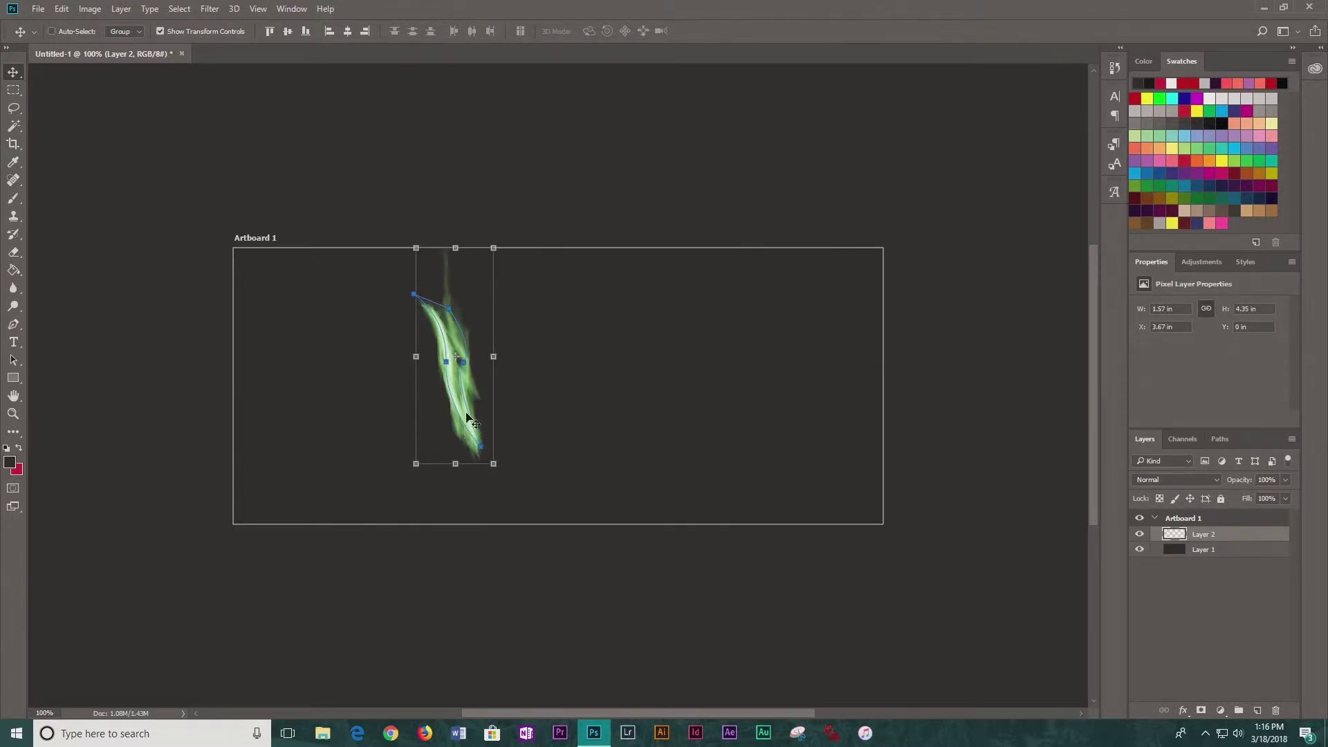
Drag the green flame layer across the artboard with the Move tool.
drag(463, 388, 495, 409)
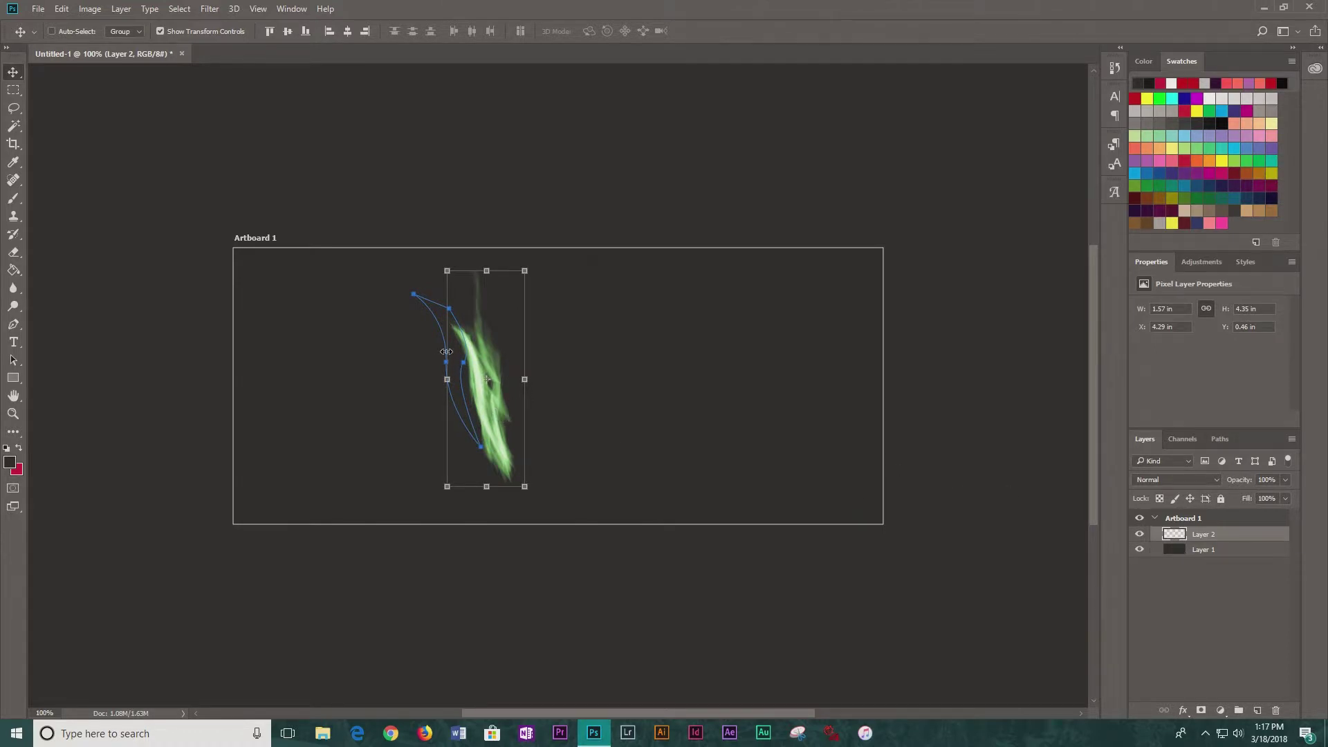
drag(493, 404, 313, 407)
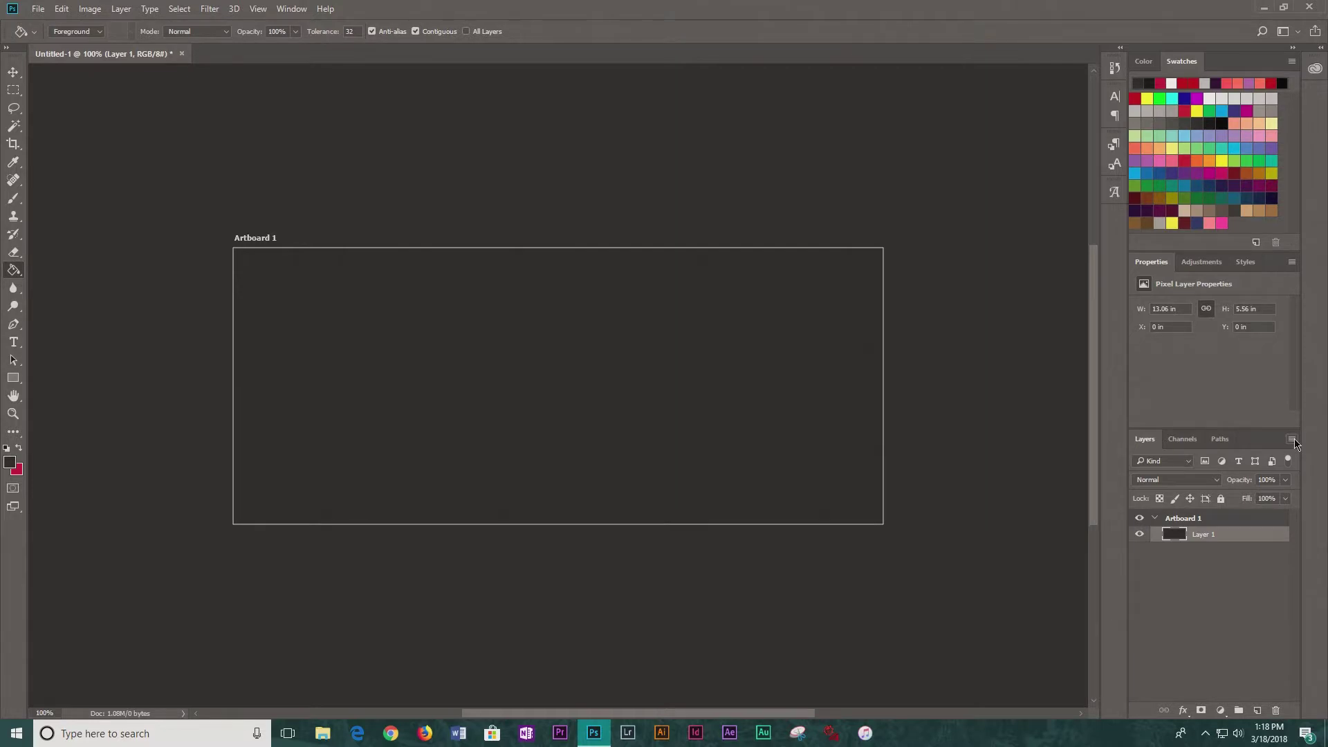
Add a new empty layer, Layer 2, from the Layers panel menu.
click(1293, 444)
click(1182, 275)
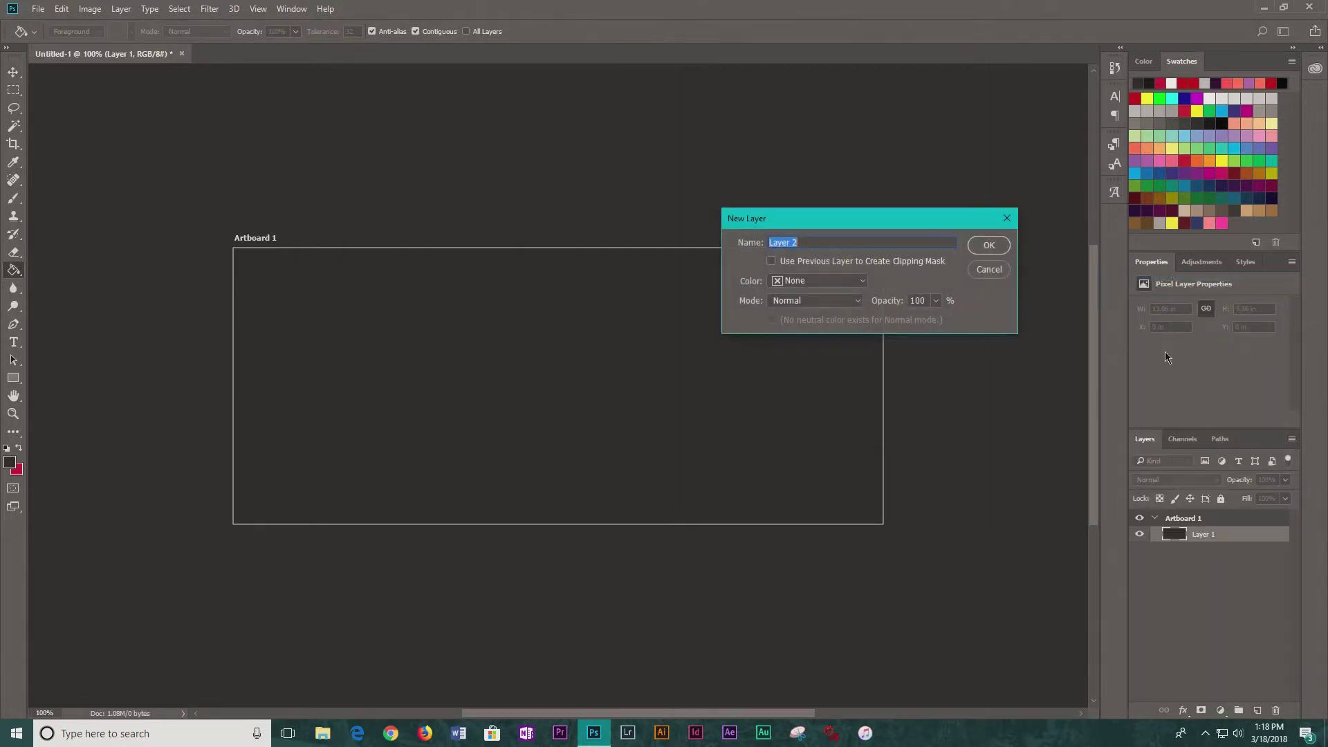
click(984, 247)
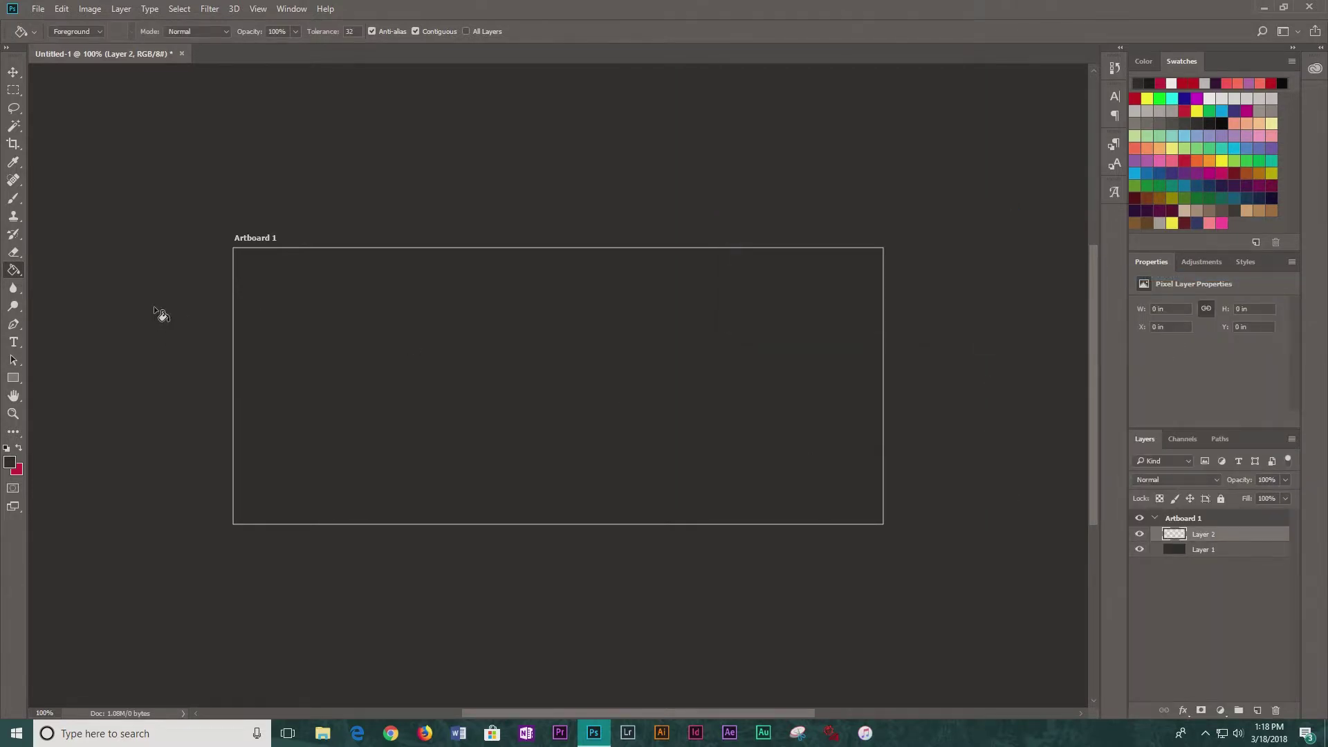
Draw a gently wavy twelve-point open path along the artboard's bottom with the Pen tool.
click(13, 324)
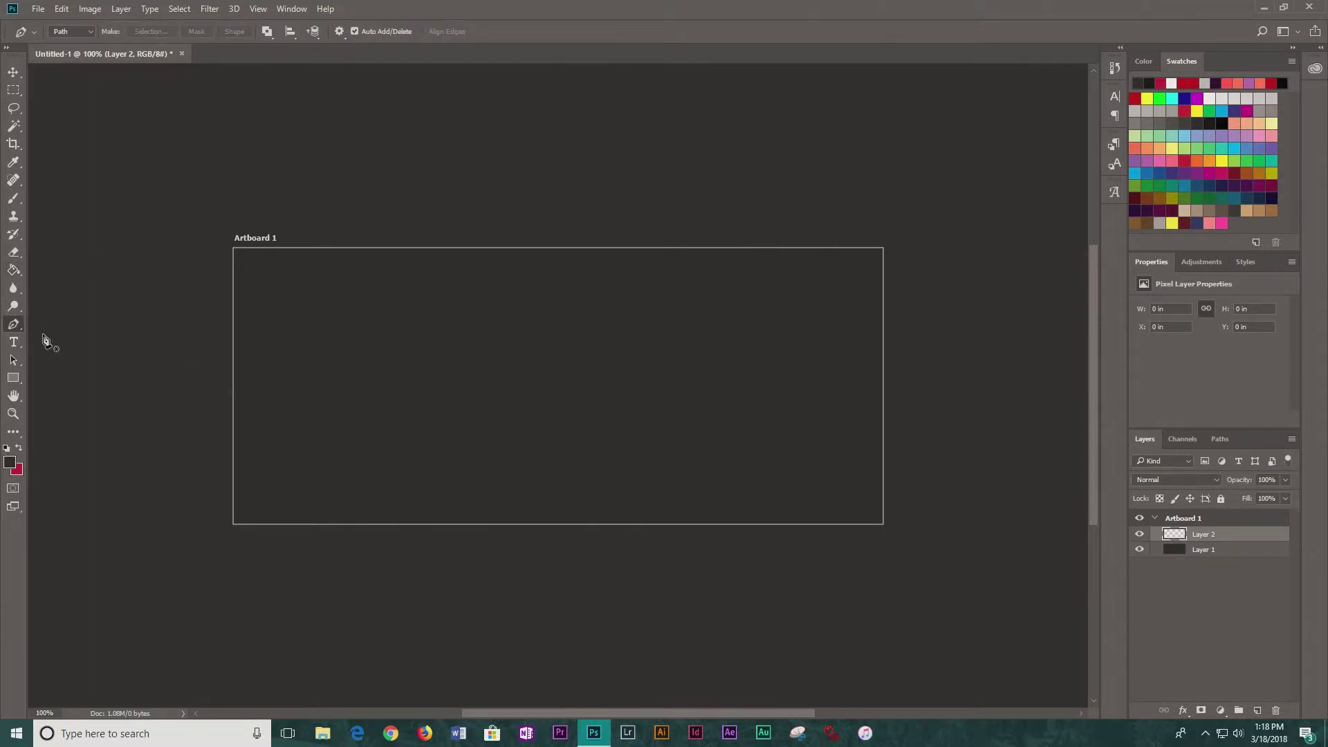
click(254, 489)
click(301, 479)
click(379, 487)
click(471, 493)
click(568, 486)
click(664, 480)
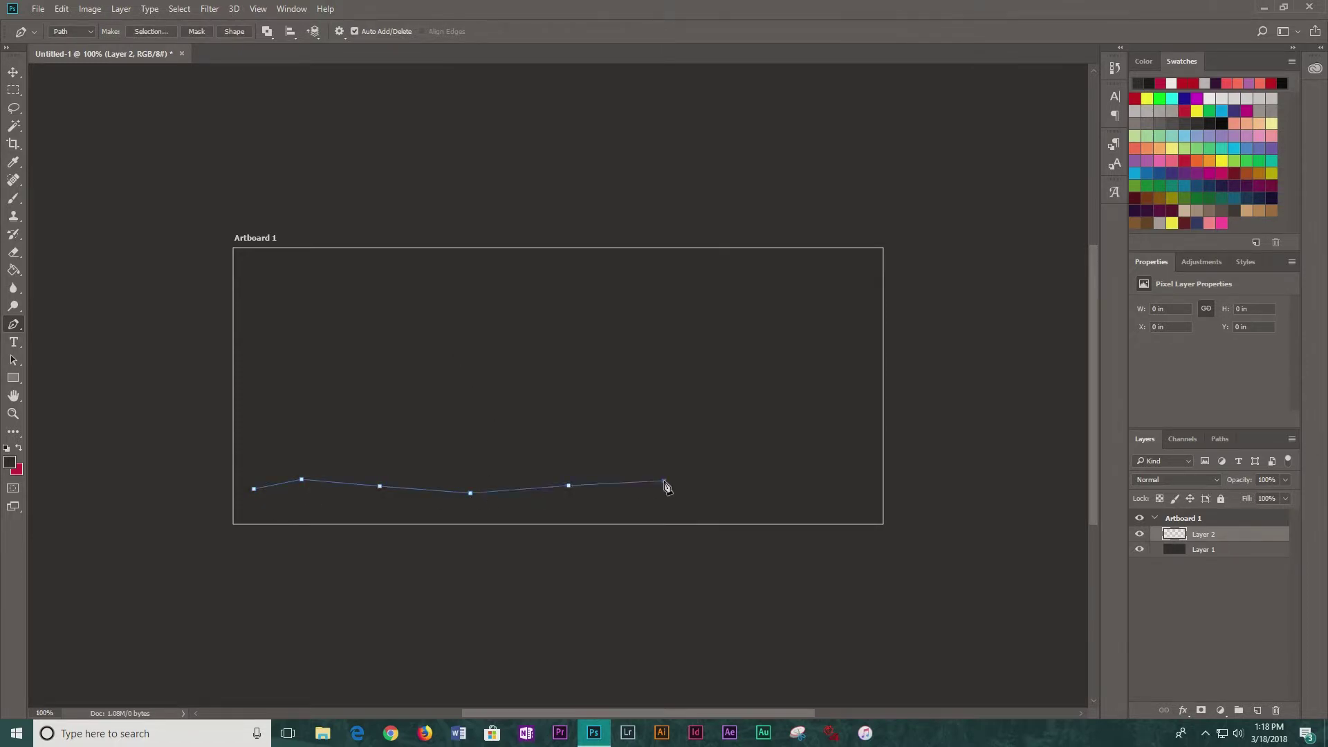
click(733, 480)
click(780, 487)
click(820, 492)
click(857, 493)
click(920, 487)
click(969, 490)
key(v)
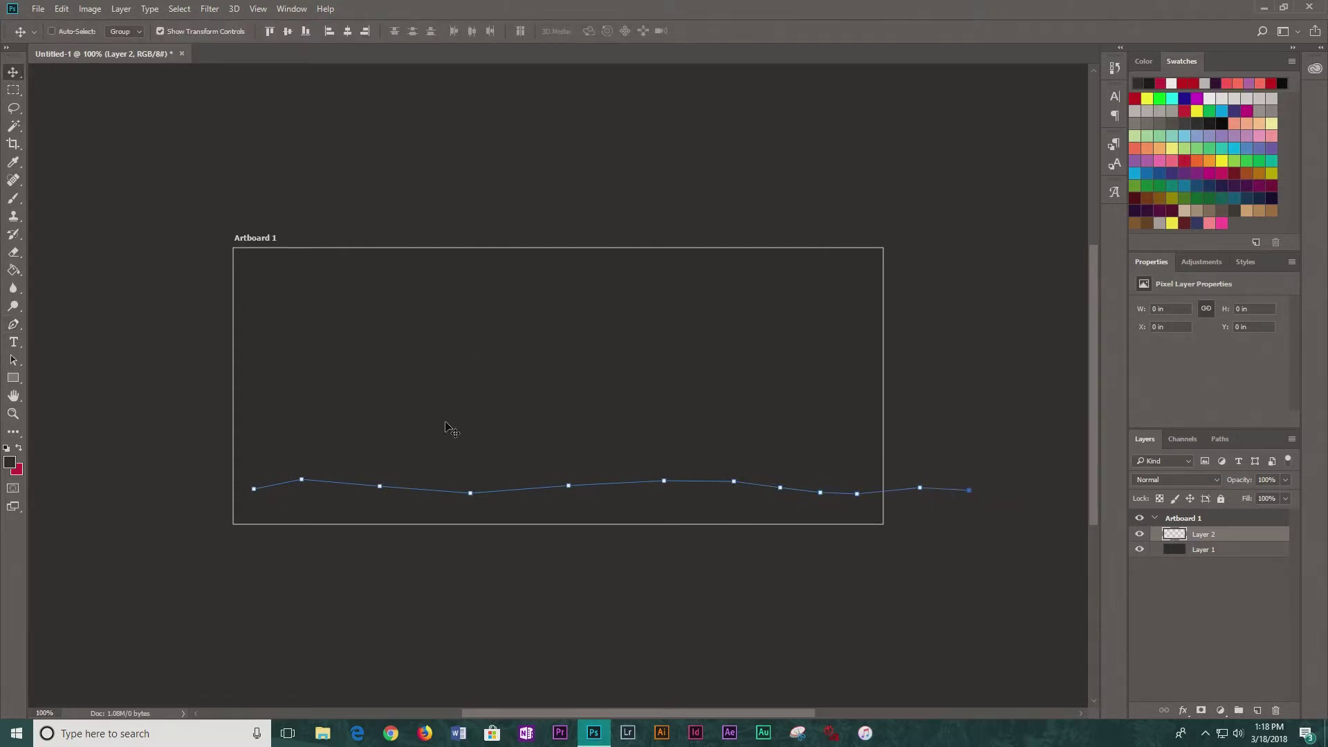
Open Filter > Render > Flame and set Flame Type to Multiple Flames Path Directed, width 175.
click(205, 12)
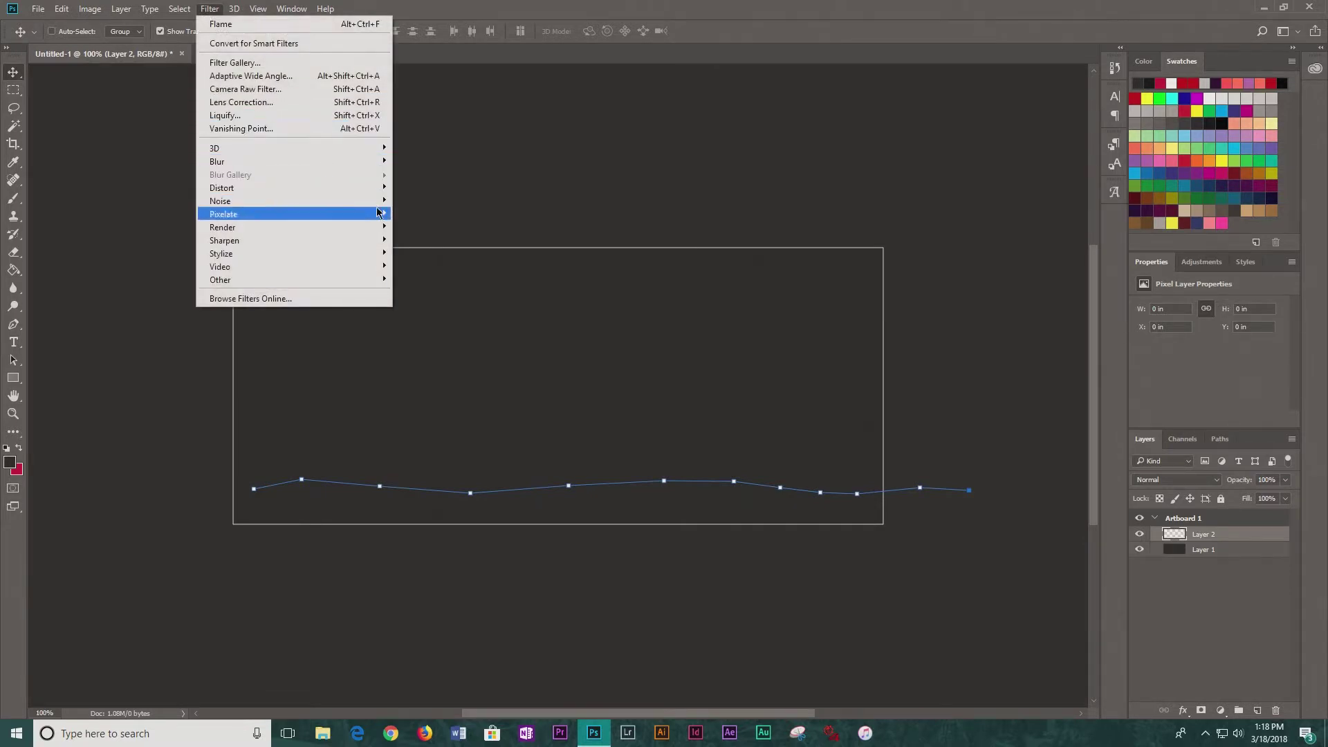
mouse_move(383, 227)
click(429, 227)
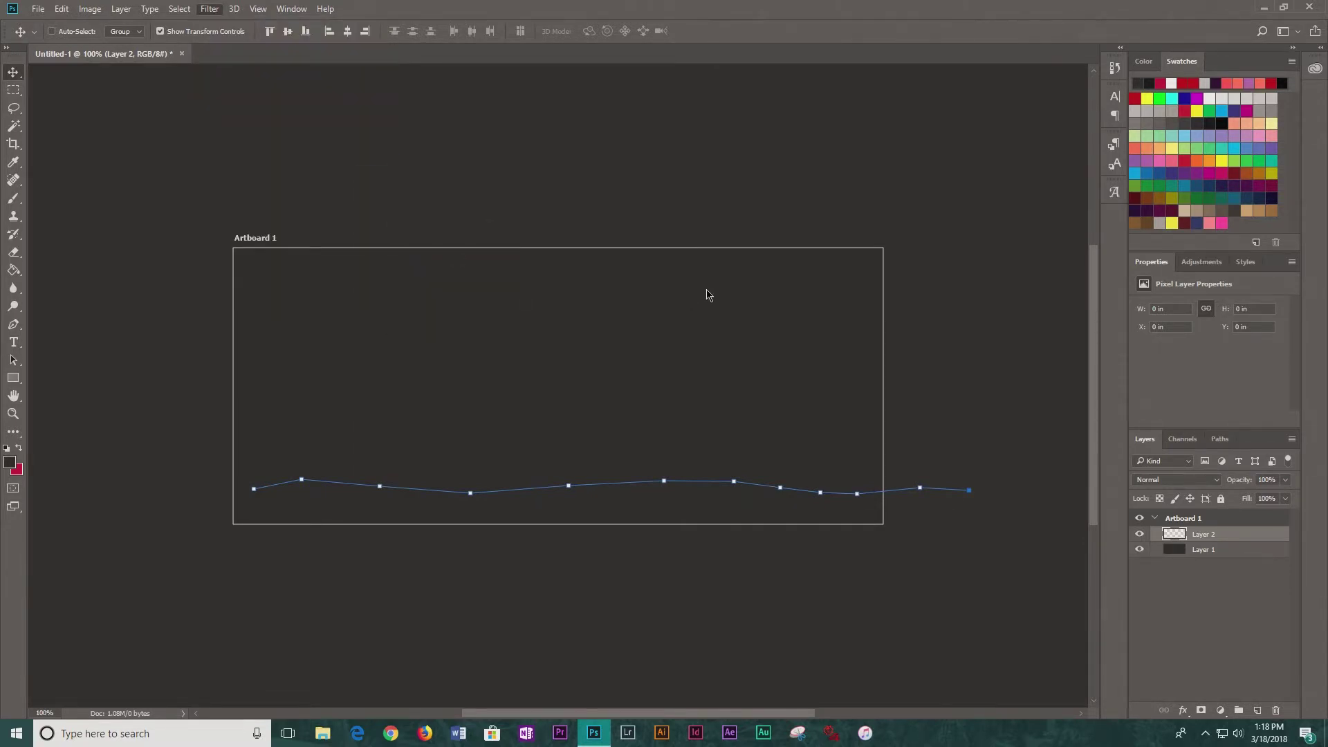
drag(675, 171, 769, 61)
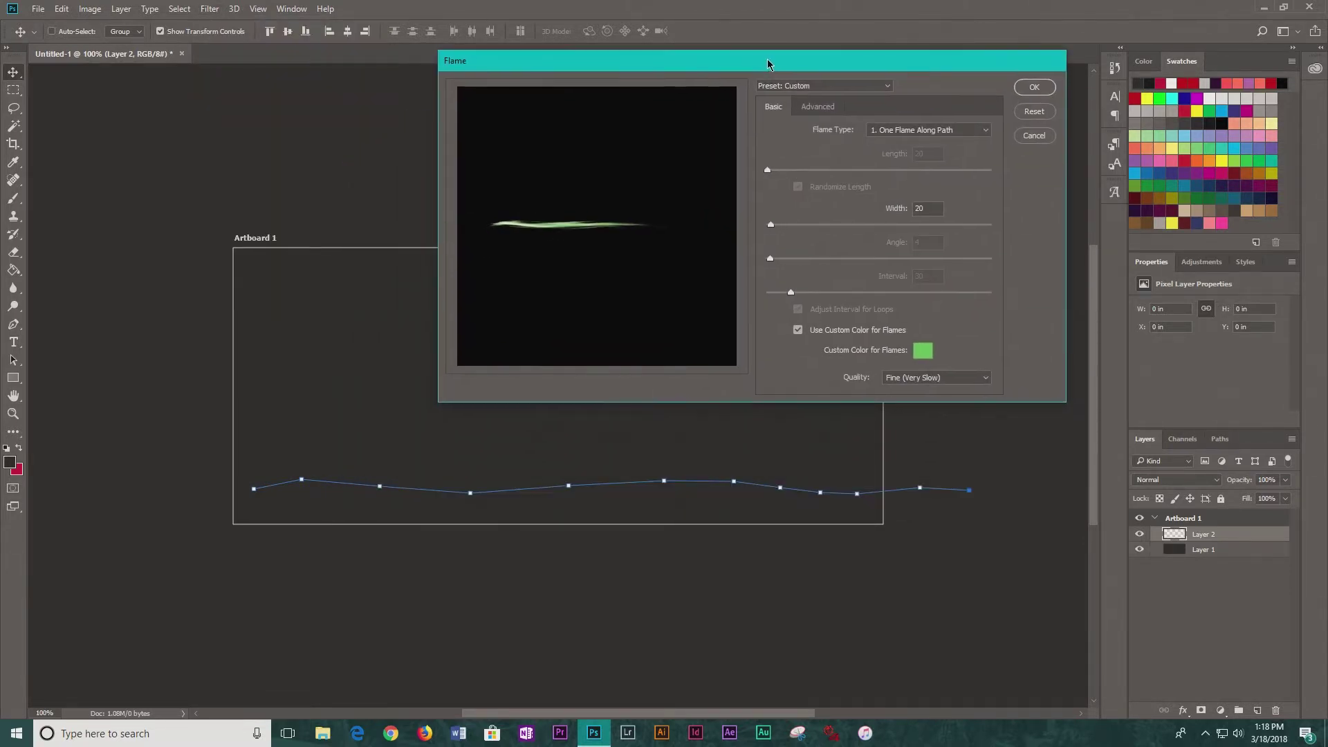
click(927, 131)
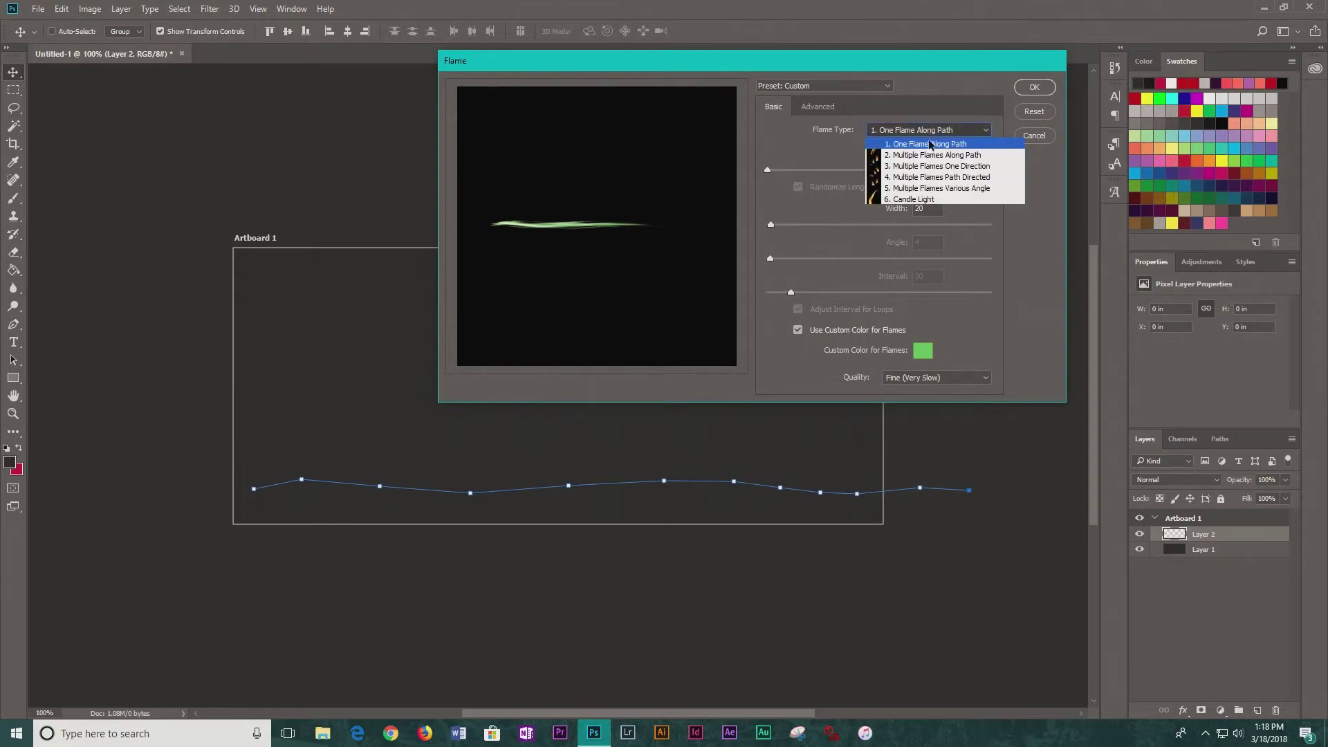
click(941, 179)
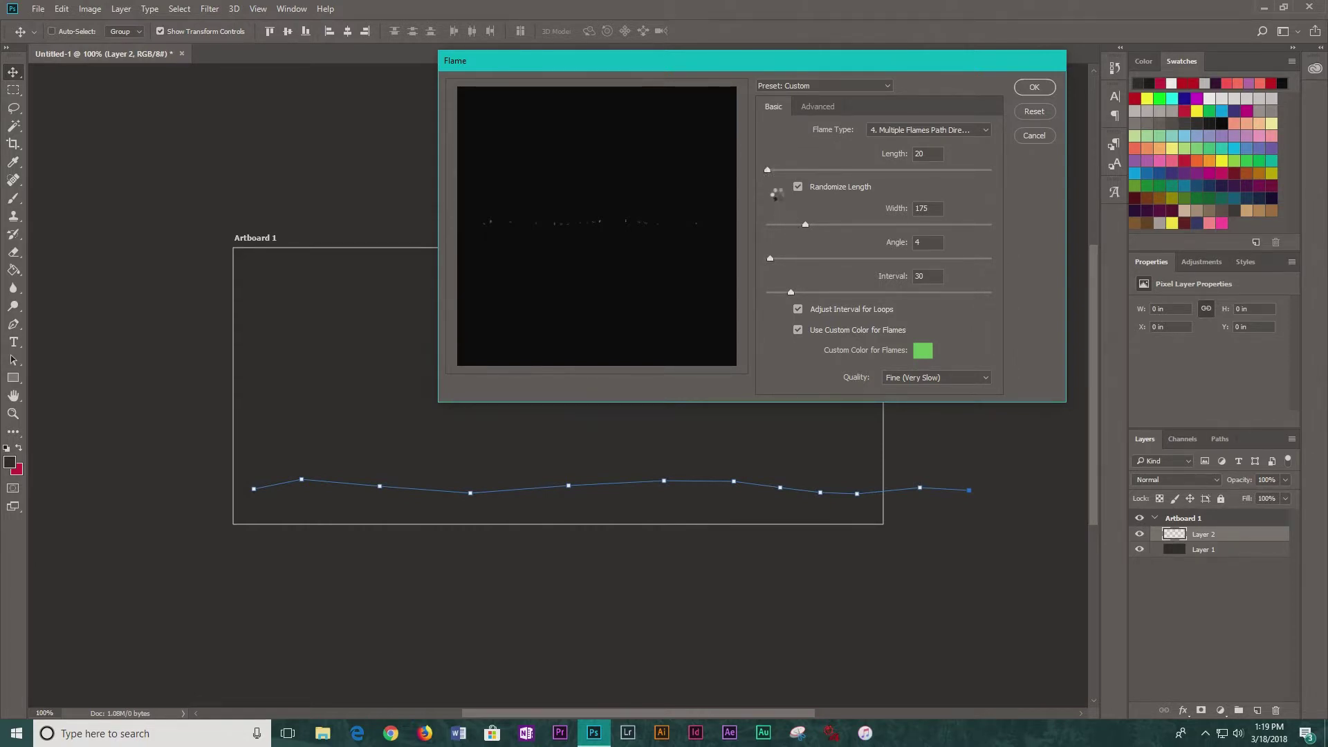
Set flame length to 276, uncheck Use Custom Color for Flames, and set the angle to 21.
drag(770, 173, 825, 177)
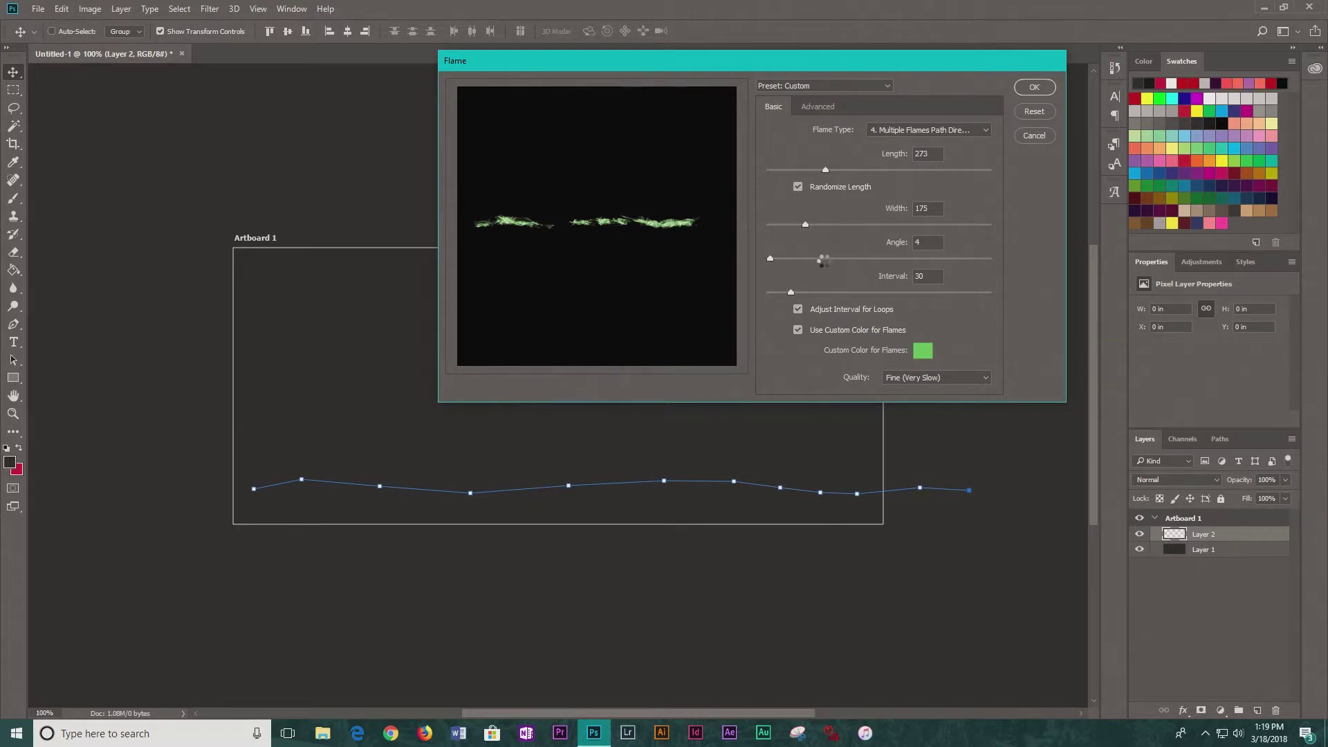
click(920, 353)
drag(621, 212, 616, 106)
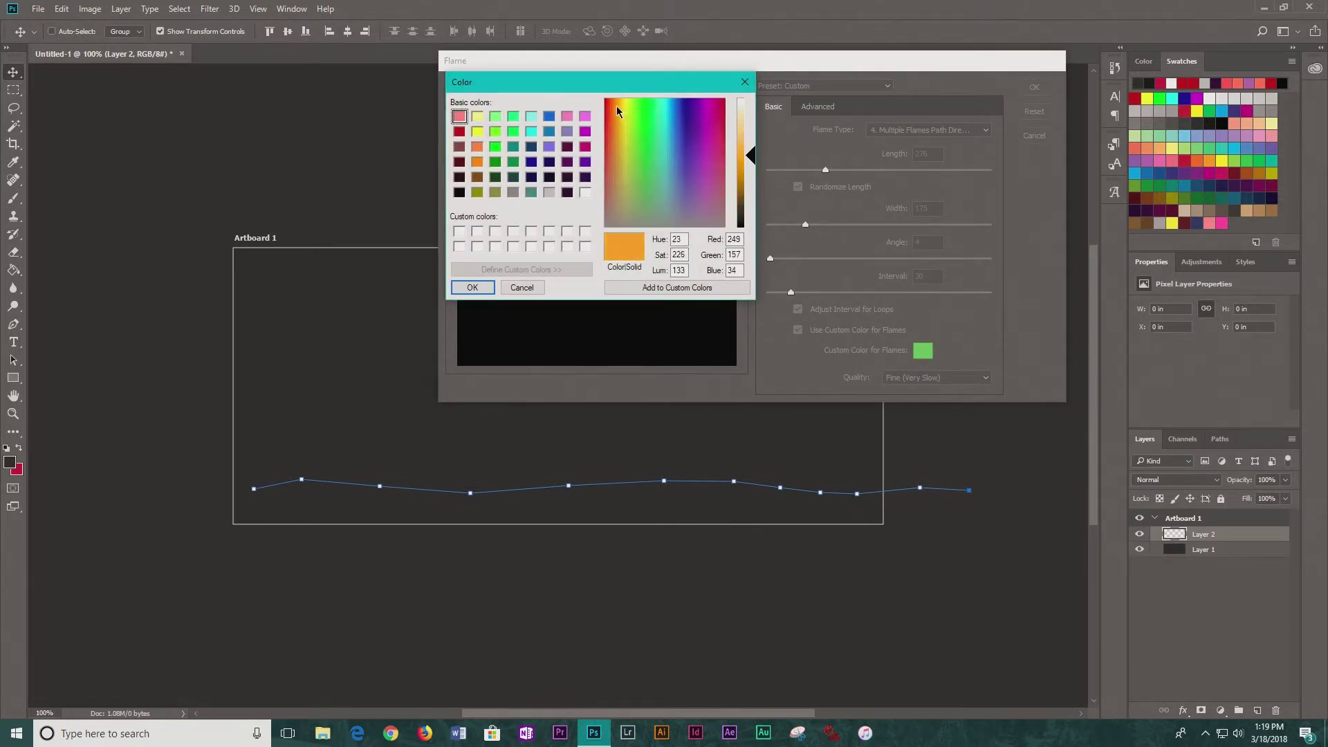
click(472, 287)
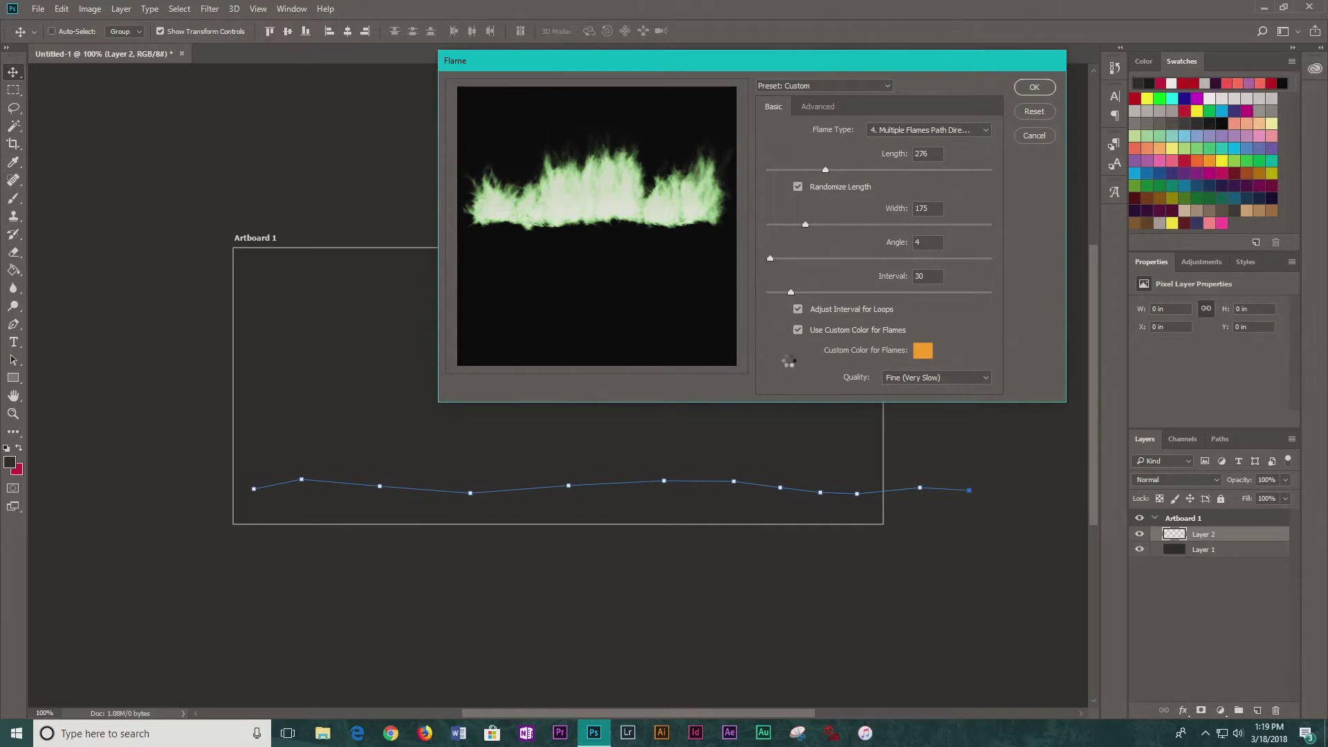
click(798, 330)
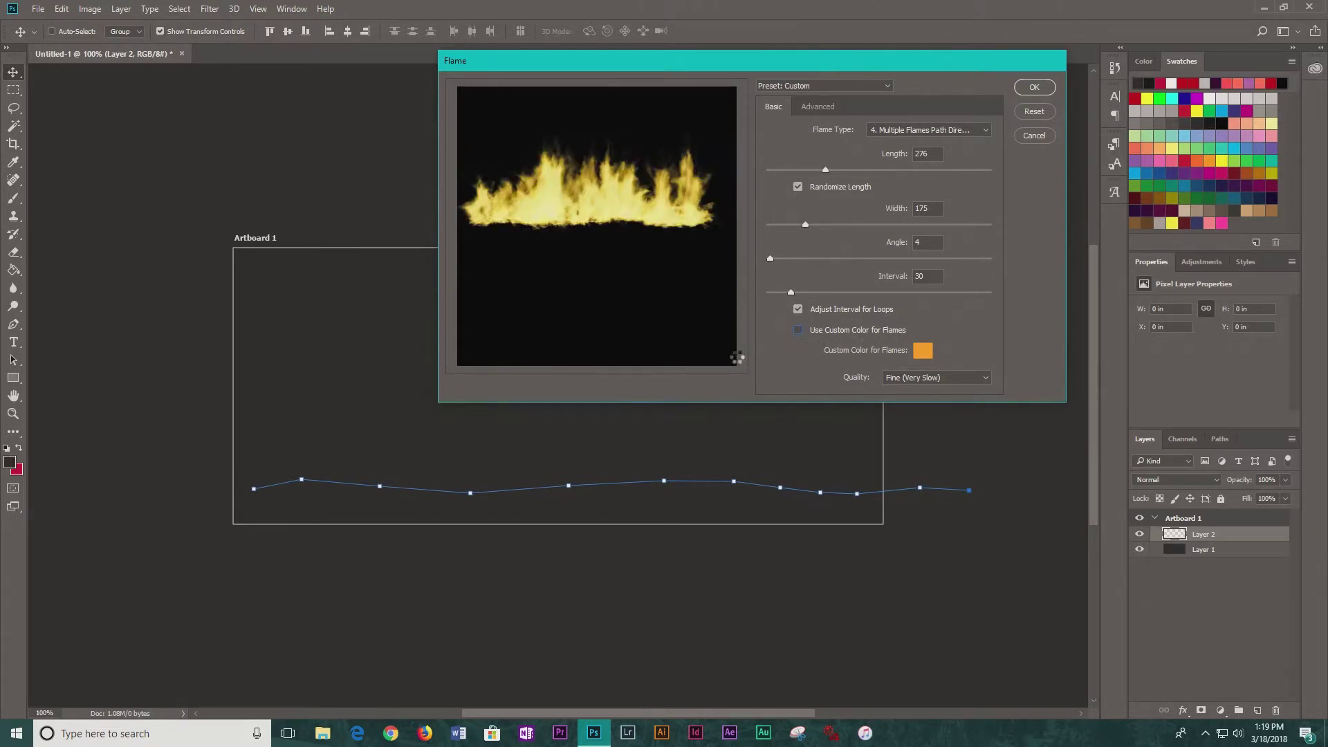
drag(769, 259, 788, 258)
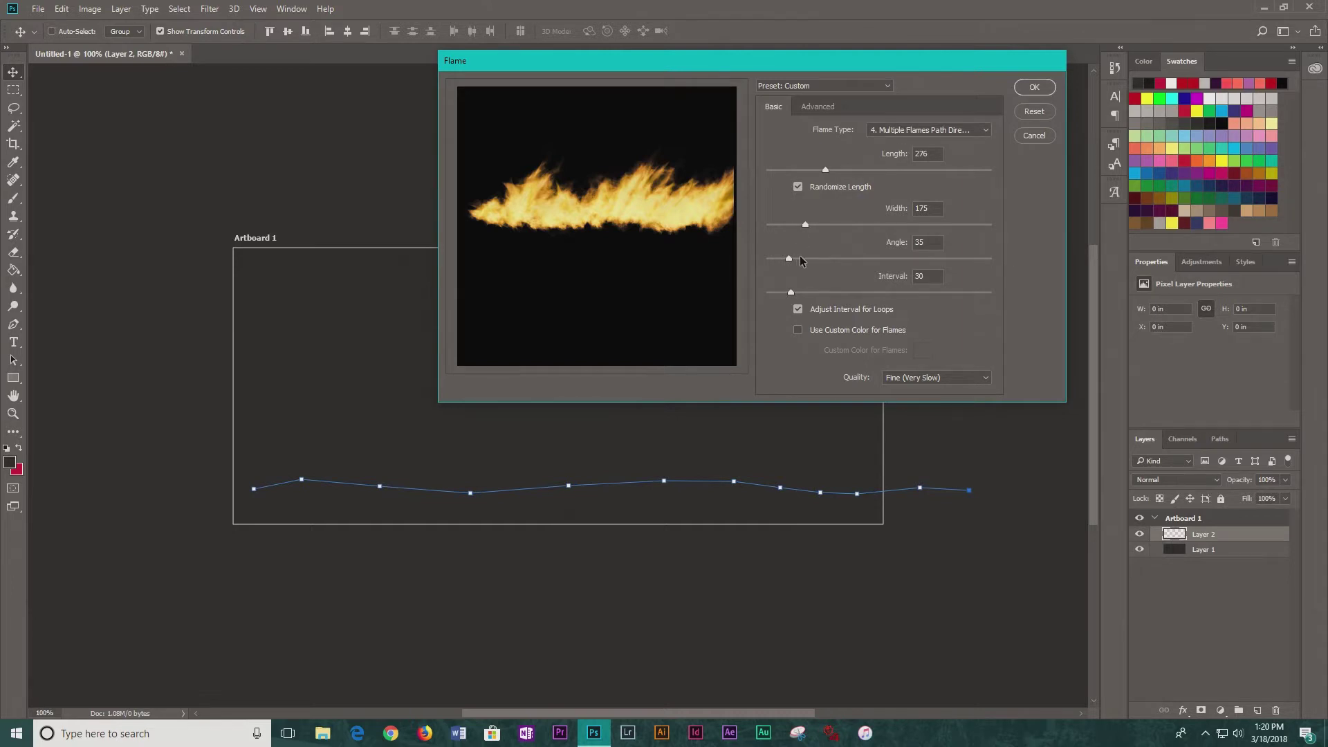
drag(790, 259, 781, 259)
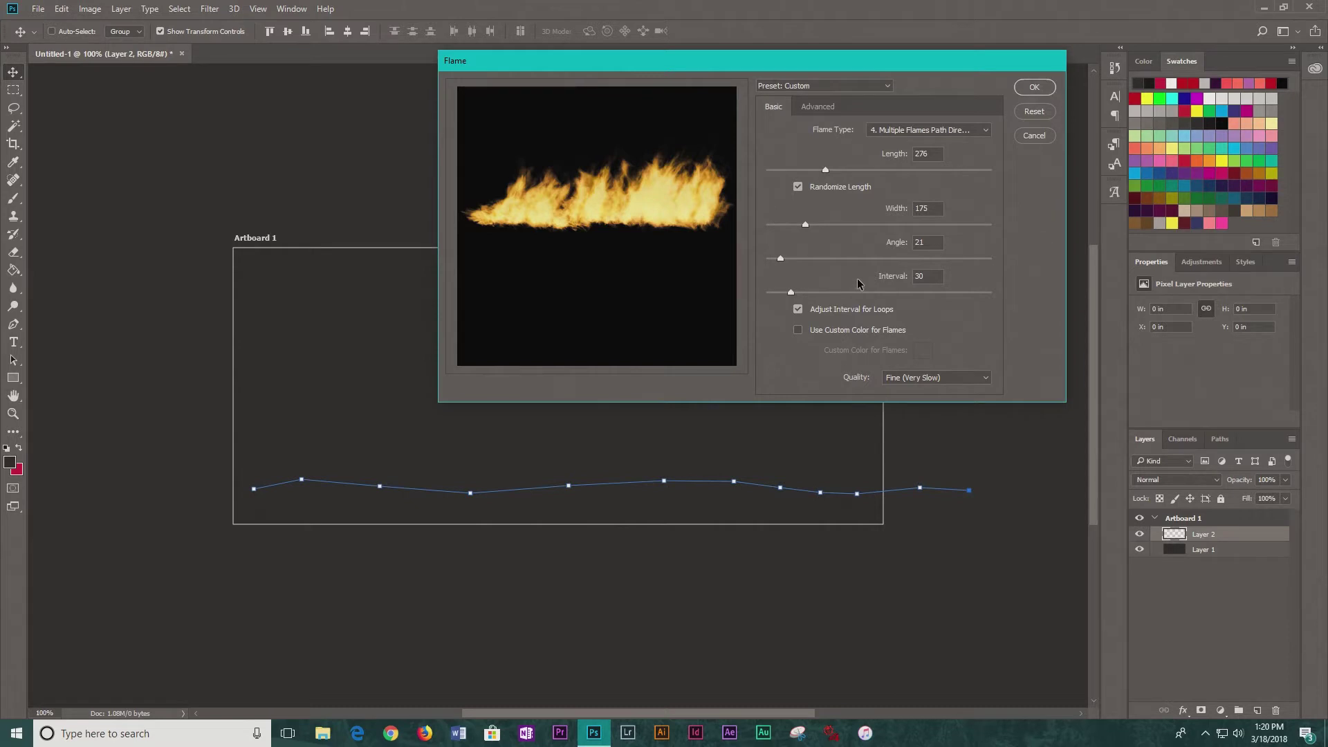
Set Jag to 39 and Turbulent to 34, choose the Normal flame style, and apply the filter.
click(820, 108)
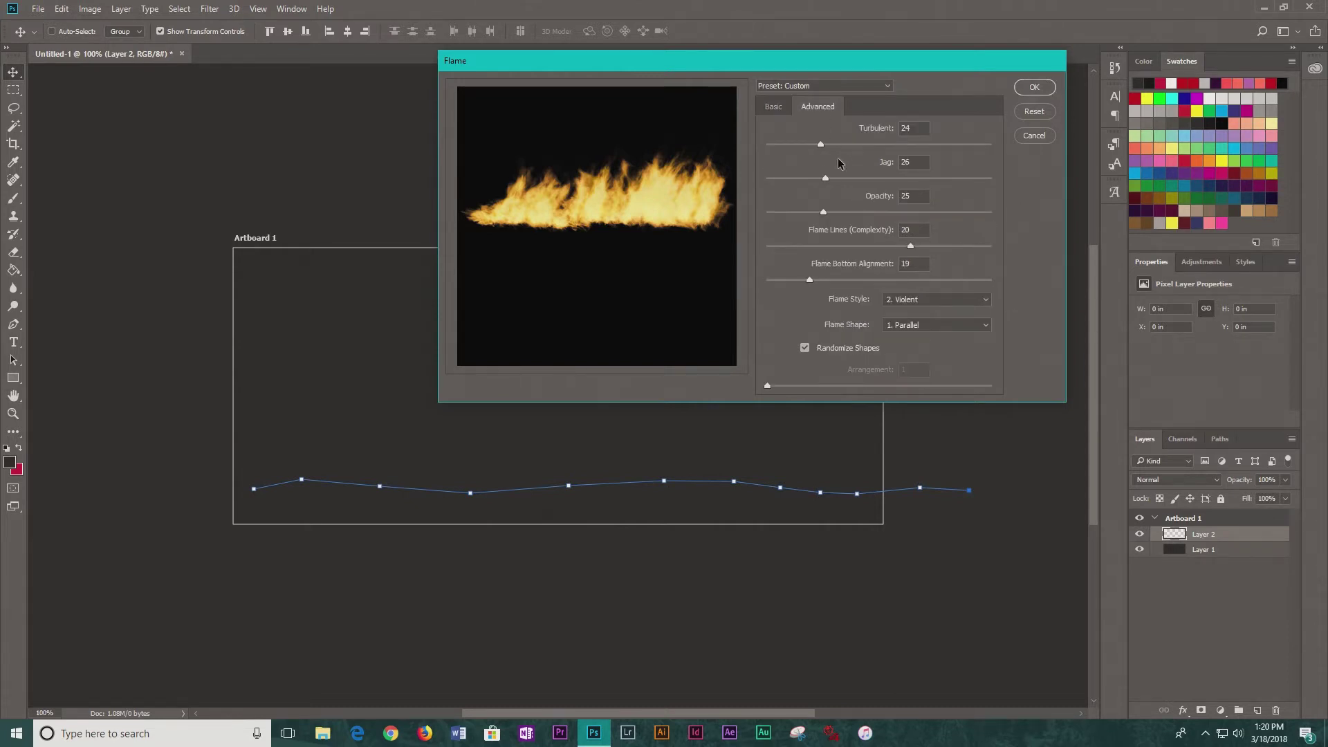
drag(826, 179, 854, 180)
click(981, 301)
click(975, 314)
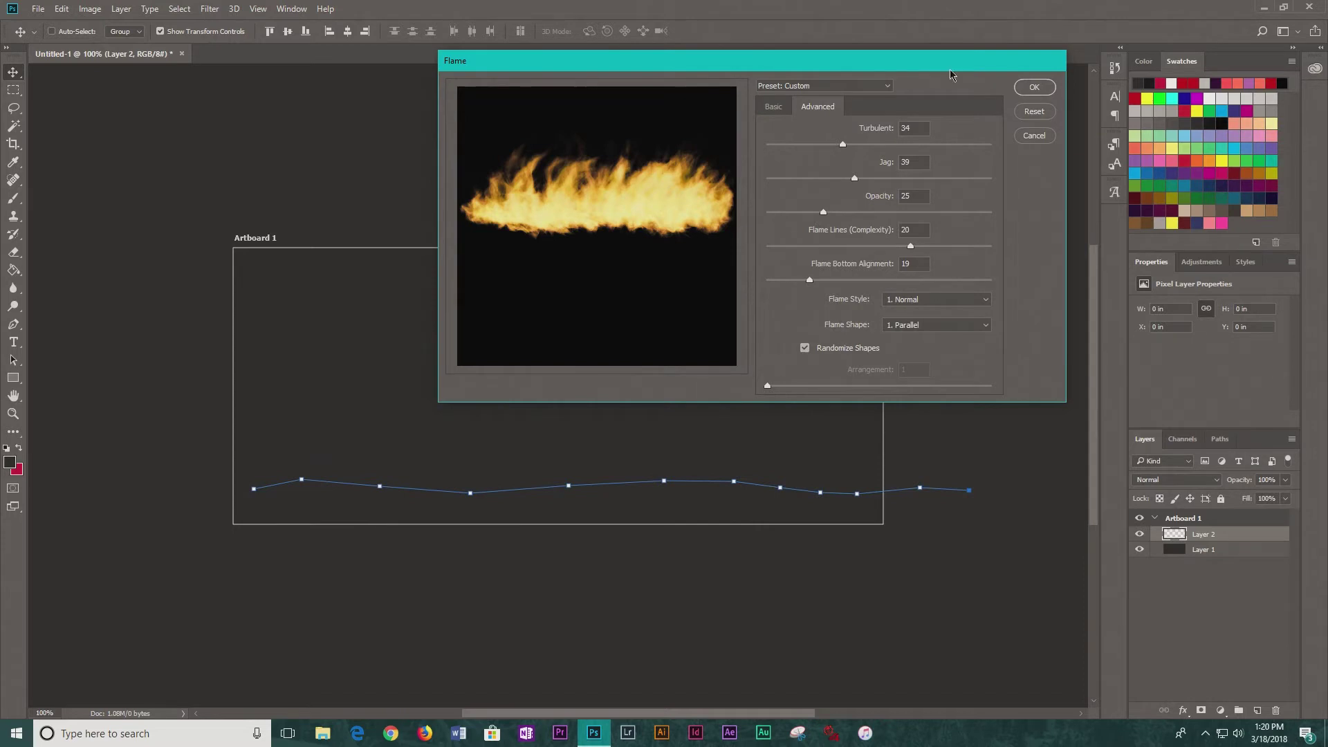
click(1033, 87)
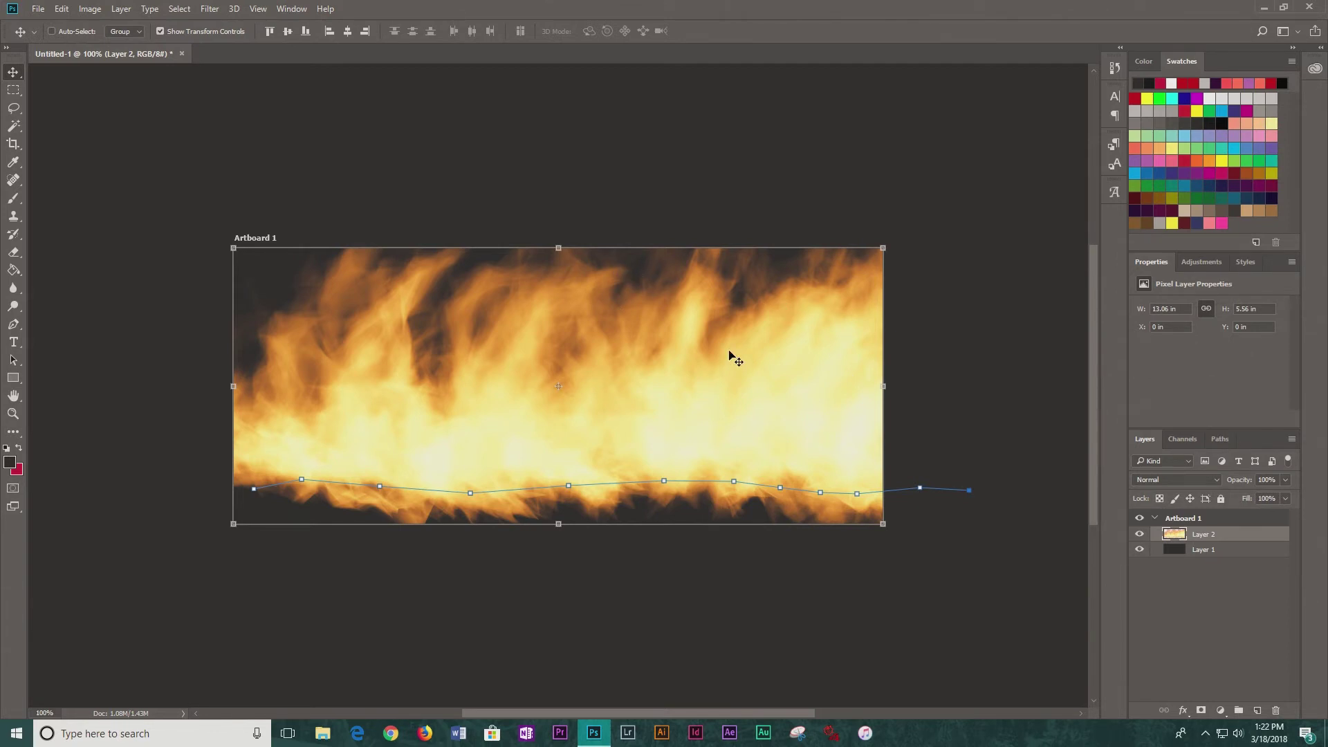
Enter Free Transform (Ctrl+T) on the Layer 2 fire layer.
key(ctrl+t)
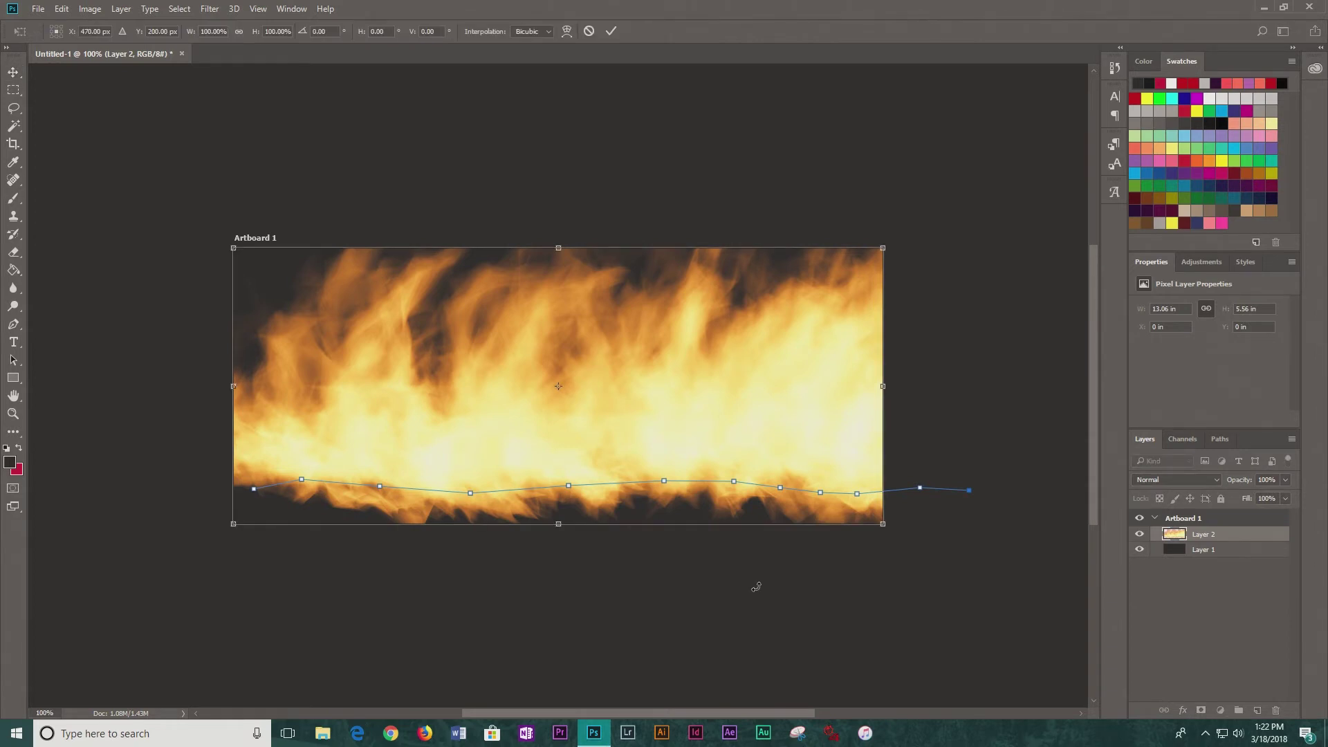